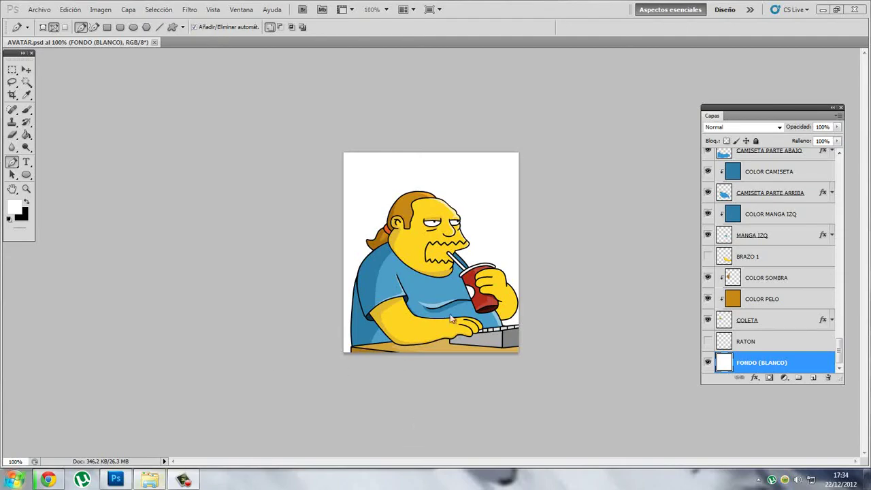
Zoom in on the head and hide the COLETA ponytail and PELO hair layers
key("ctrl+plus")
key("ctrl+plus")
key("ctrl+plus")
left_click(707, 319)
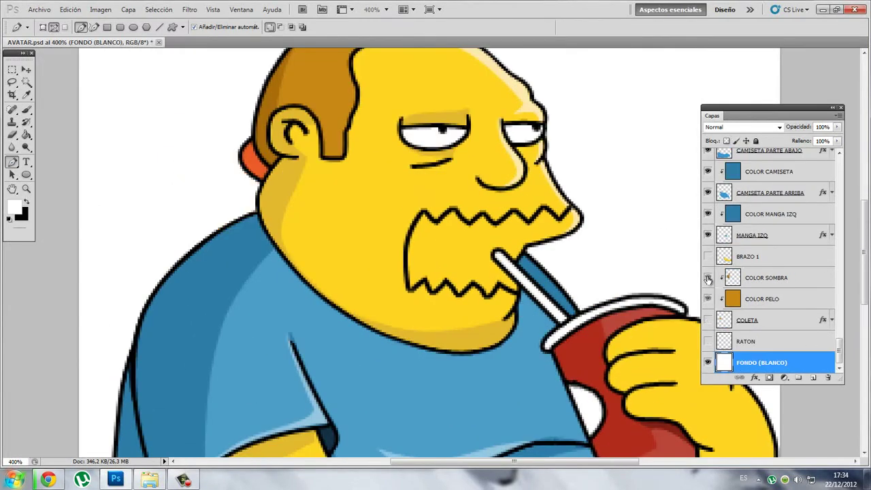
scroll(769, 259, "up", 5)
scroll(769, 259, "up", 5)
left_click(708, 277)
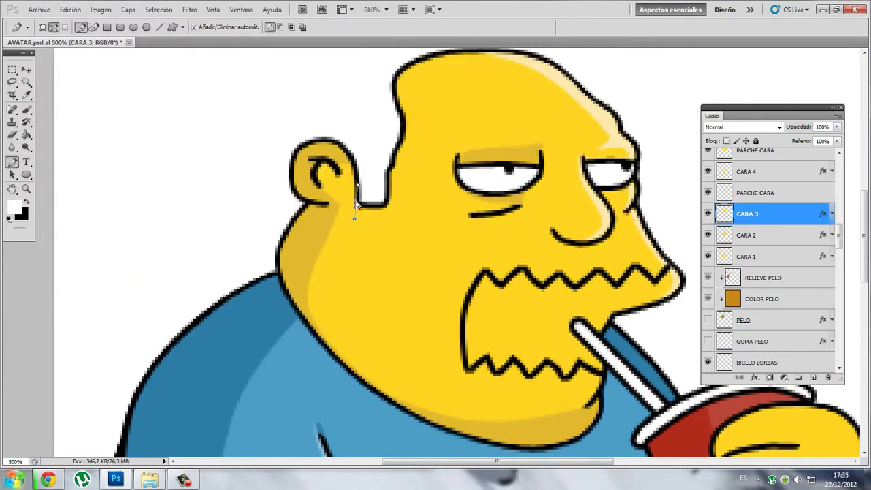
right_click(371, 170)
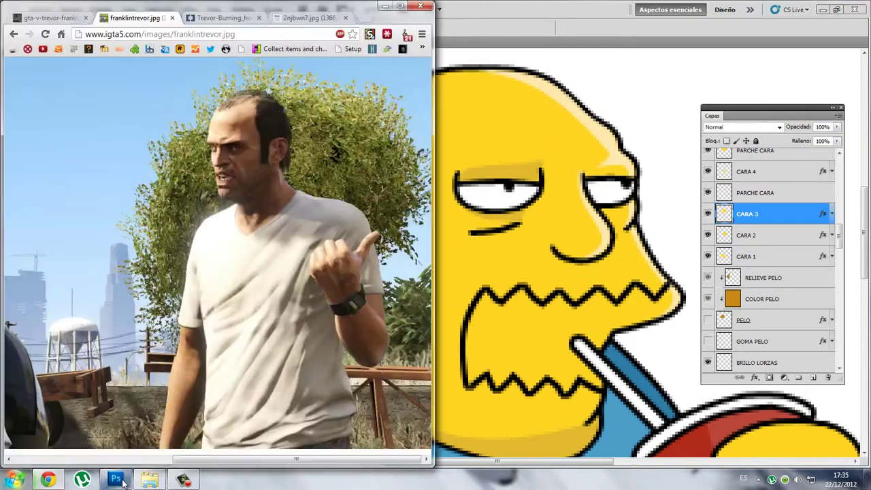
left_click(122, 480)
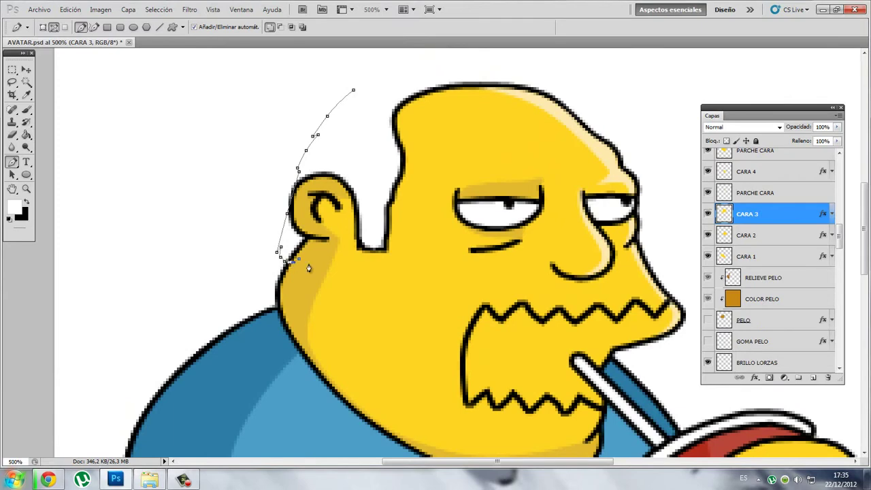
scroll(308, 268, "right", 3)
Draw a closed Pen path for a new hairline beside the ear and make it a selection
left_click(295, 289)
left_click(332, 282)
left_click(390, 159)
left_click(420, 93)
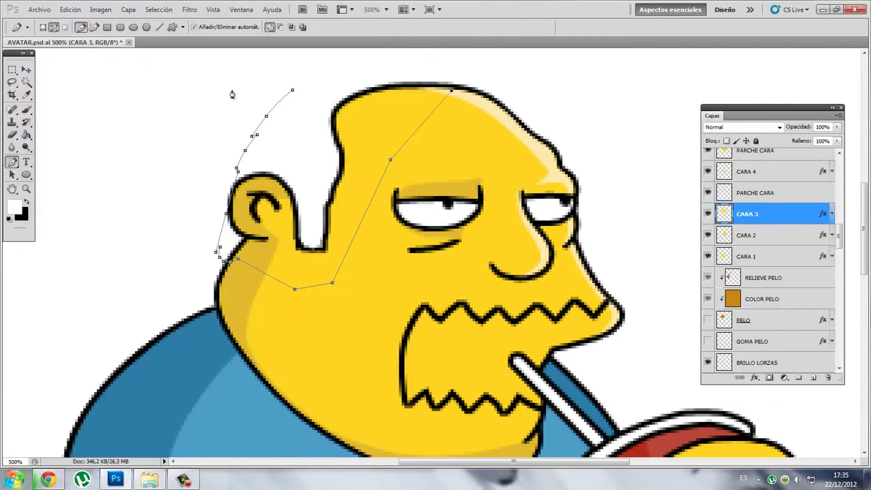
left_click(292, 89)
right_click(436, 66)
left_click(462, 119)
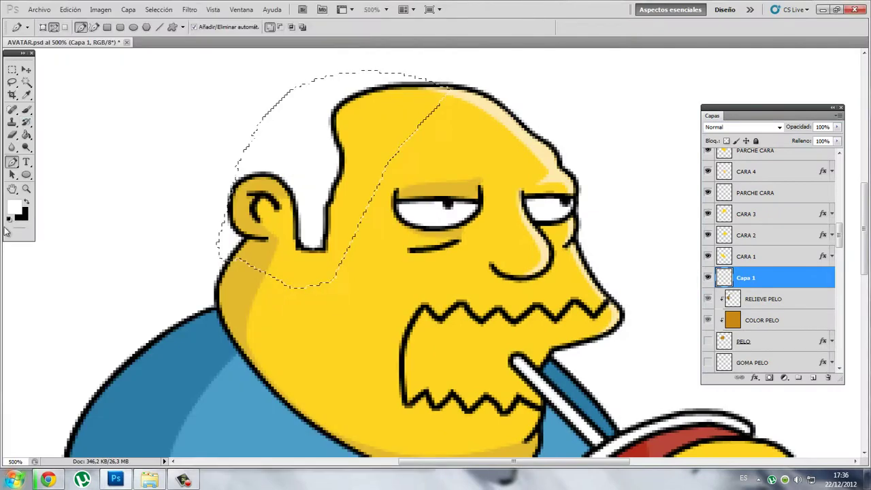
Fill the hair selection with a dark brown foreground colour, then deselect
left_click(15, 209)
left_click(661, 238)
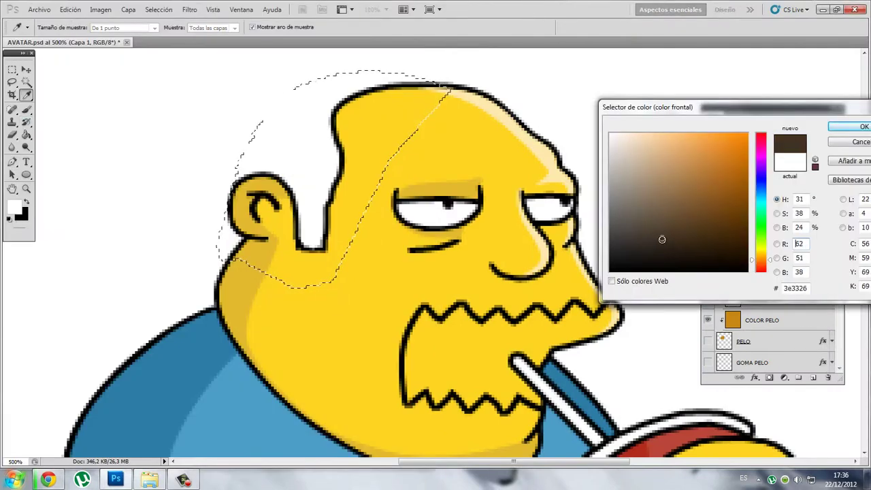
left_click(863, 127)
key("alt+BackSpace")
key("ctrl+u")
left_click_drag(204, 66, 506, 113)
key("Return")
key("ctrl+d")
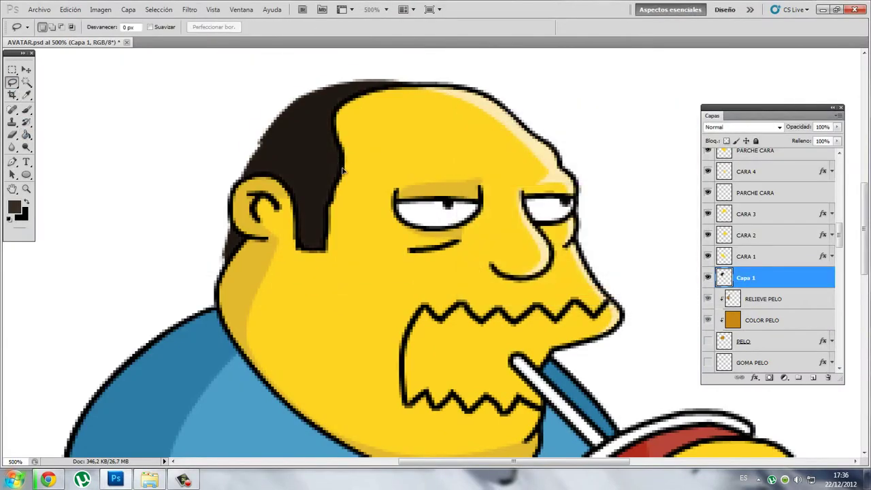
Check the Trevor reference and turn a head-top Pen path into a selection on CARA 3
key("alt+Tab")
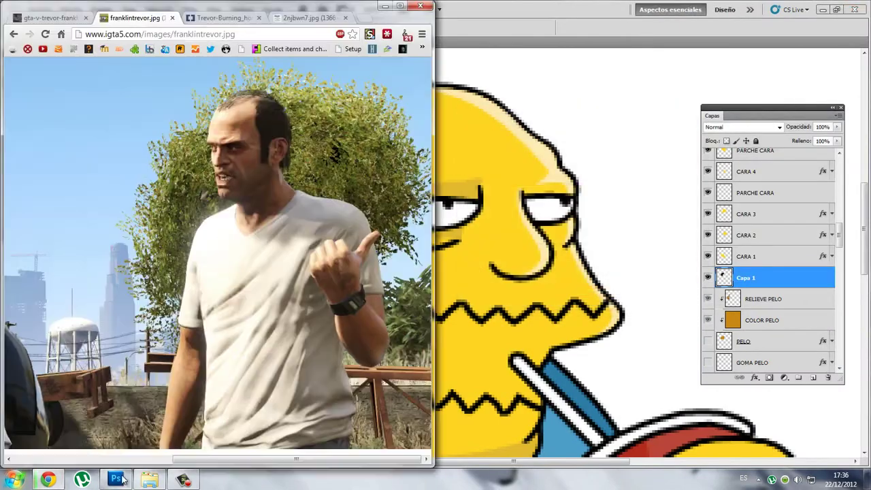
left_click(122, 479)
key("alt+Tab")
key("alt+Tab")
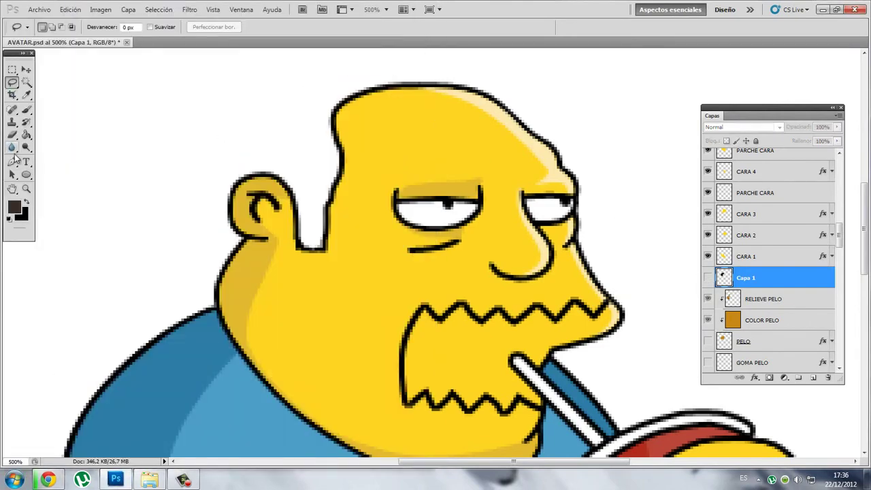
left_click(14, 158)
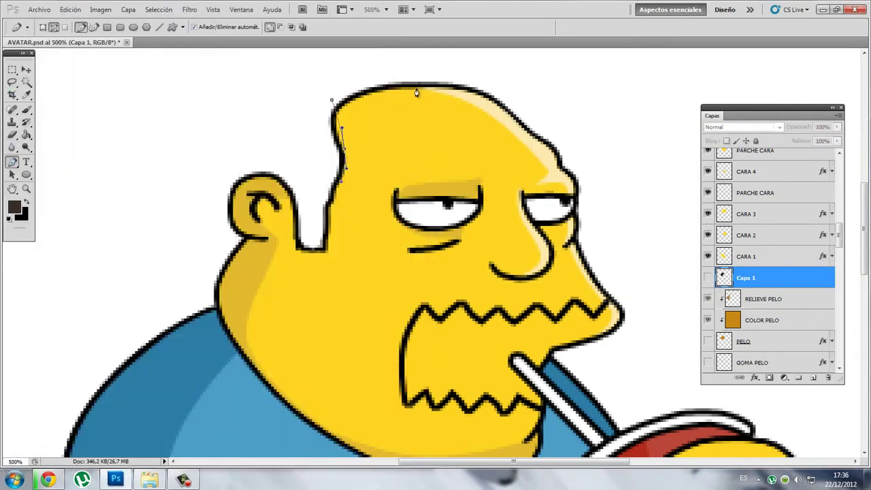
key("ctrl+Return")
key("b")
left_click(747, 214)
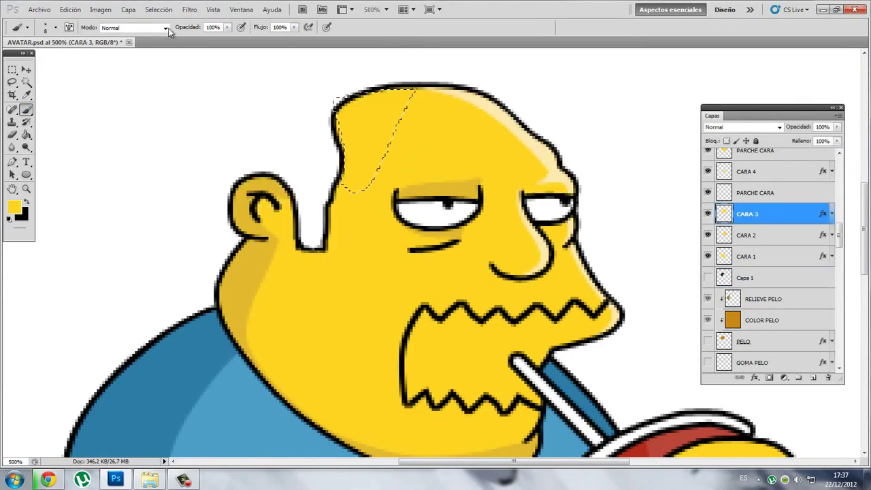
Show the dark hair layer Capa 1 again and select it
left_click(11, 82)
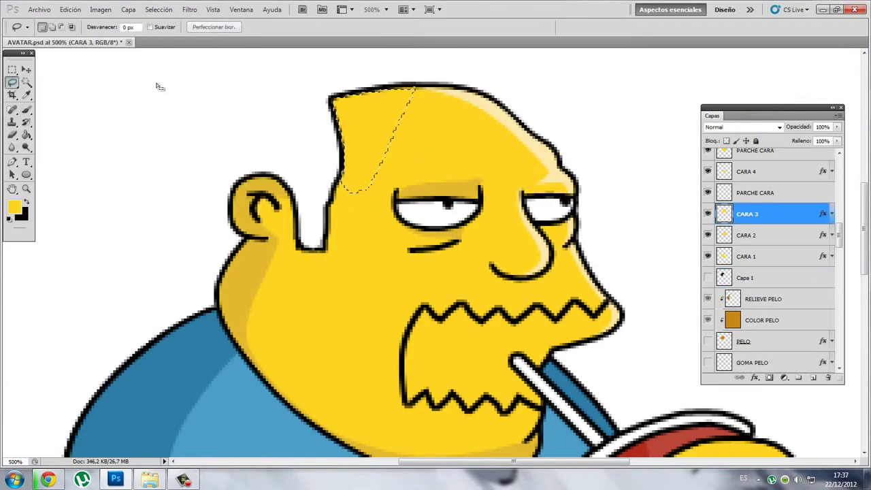
left_click(708, 278)
left_click(744, 278)
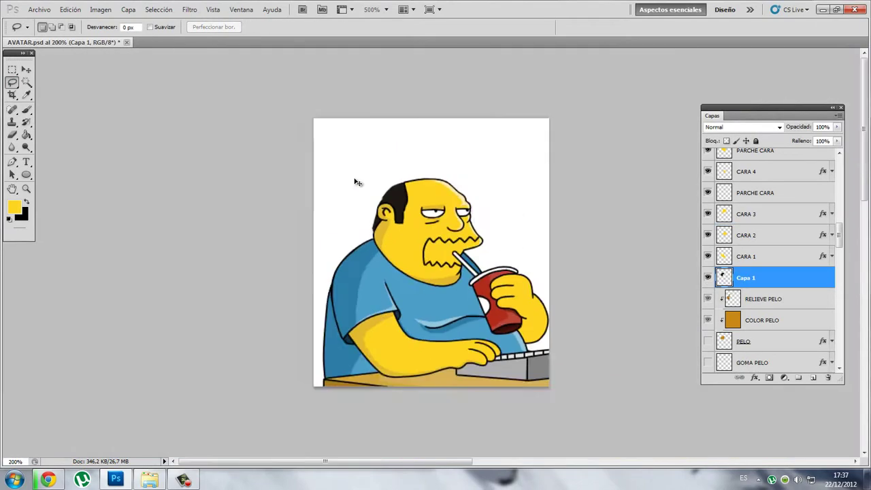
key("ctrl+minus")
key("ctrl+minus")
right_click(755, 276)
Add a Stroke layer style outlining the Capa 1 hair
left_click(782, 22)
left_click(505, 292)
left_click(821, 145)
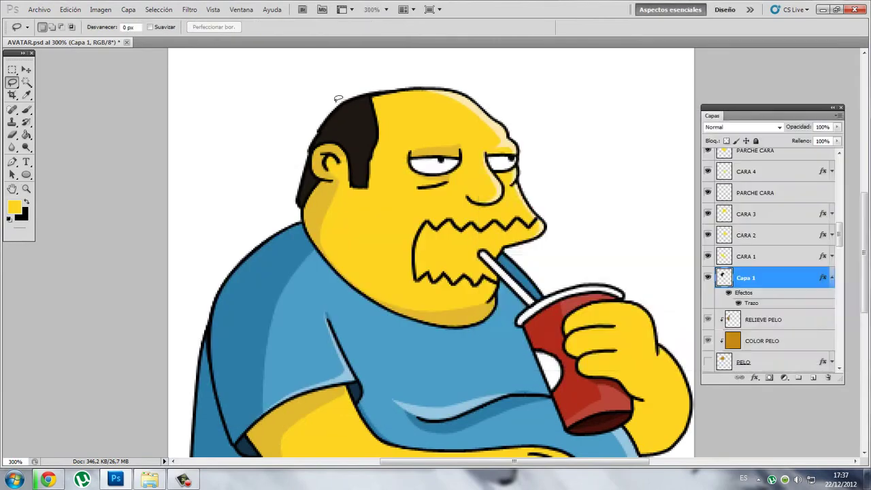
key("ctrl+minus")
key("ctrl+minus")
left_click(116, 480)
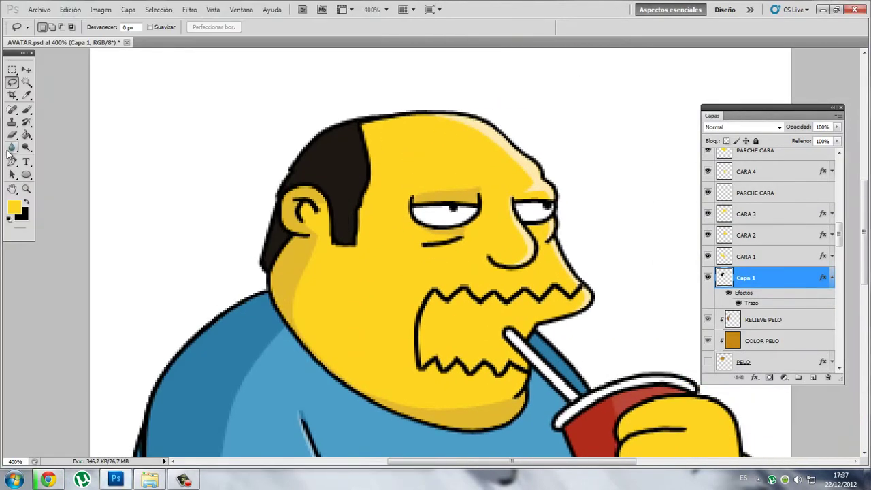
Paint the top of the head yellow through a Pen-path selection
key("p")
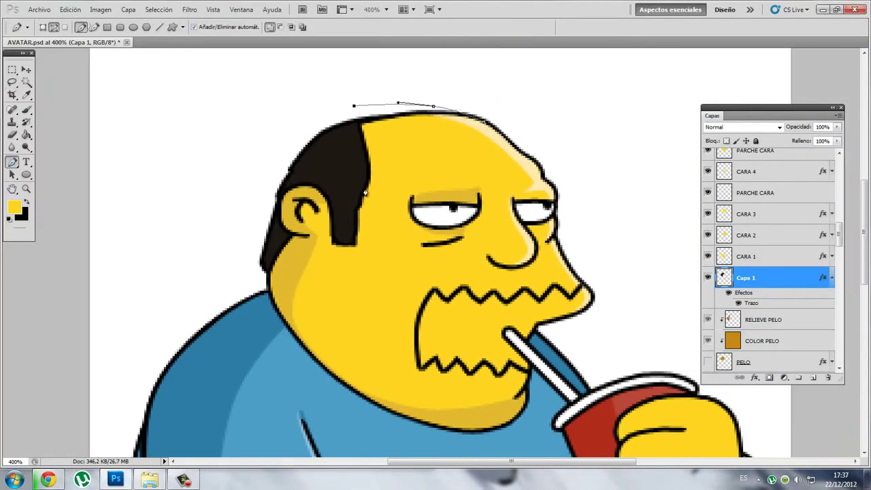
right_click(482, 79)
left_click(489, 130)
key("Return")
key("b")
mouse_move(501, 123)
left_mouse_down()
mouse_move(479, 107)
mouse_move(366, 85)
left_mouse_up()
key("l")
key("ctrl+d")
Trim the top edge of the Capa 1 hair with a Pen-path selection
left_click(745, 278)
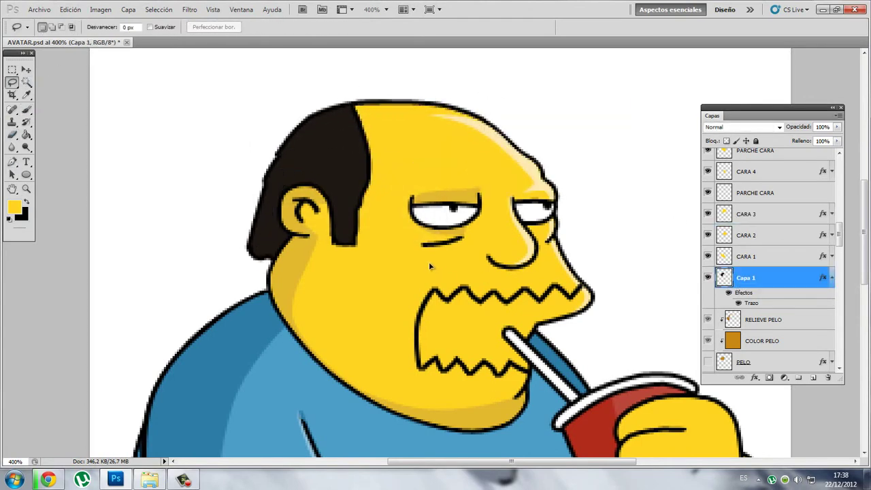
scroll(429, 264, "down", 2)
scroll(429, 264, "up", 2)
key("p")
left_click(413, 64)
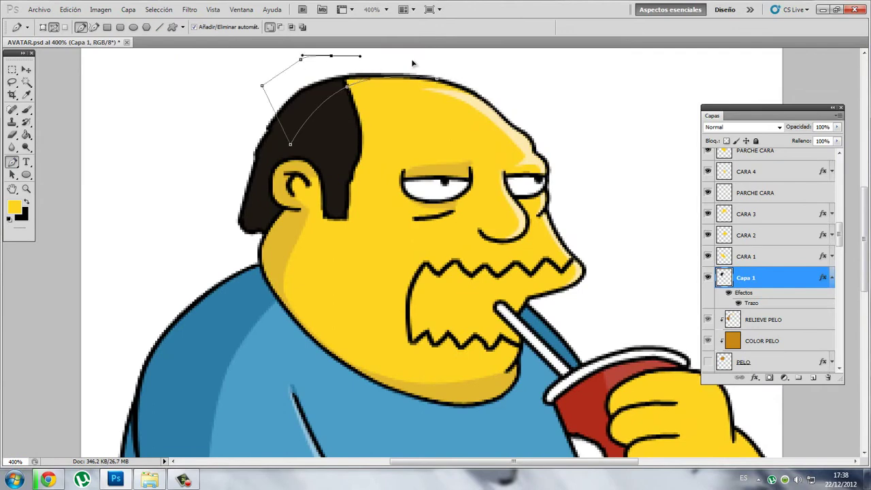
key("ctrl+Return")
key("l")
key("ctrl+d")
Delete the unused path, zoom out, and bring up Hue/Saturation to tint the hair
key("p")
key("ctrl+plus")
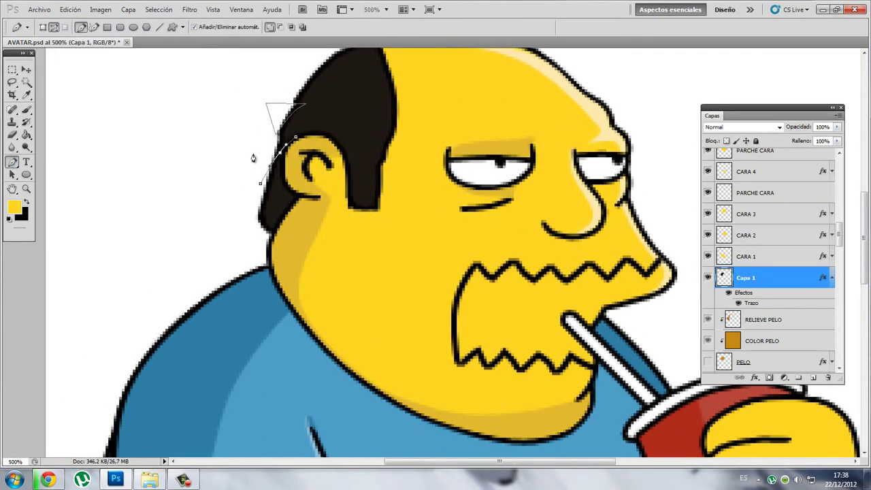
right_click(289, 180)
left_click(320, 196)
key("ctrl+alt+0")
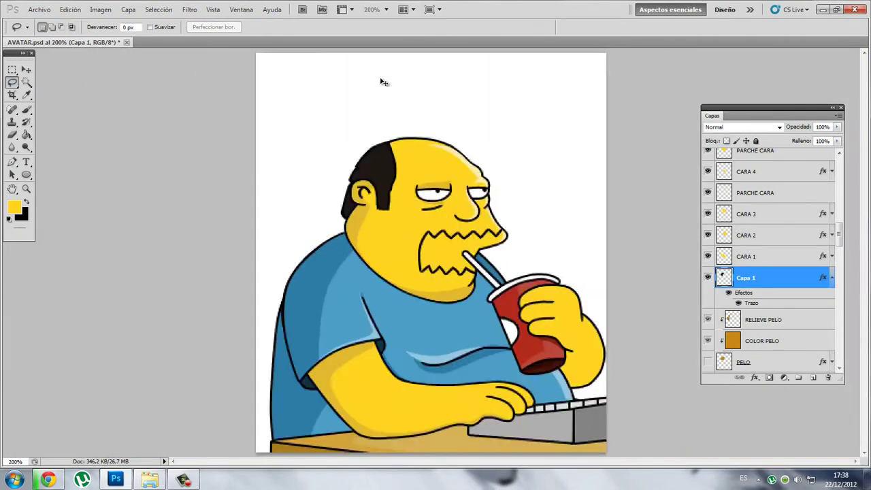
key("ctrl+u")
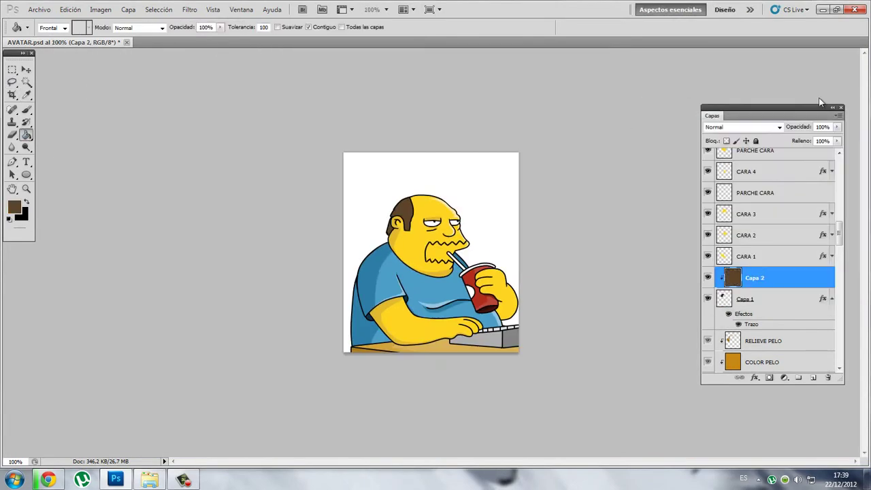
Curve a Pen path along the head top and stroke it into thin hair strands
key("l")
key("ctrl+plus")
key("ctrl+plus")
key("ctrl+plus")
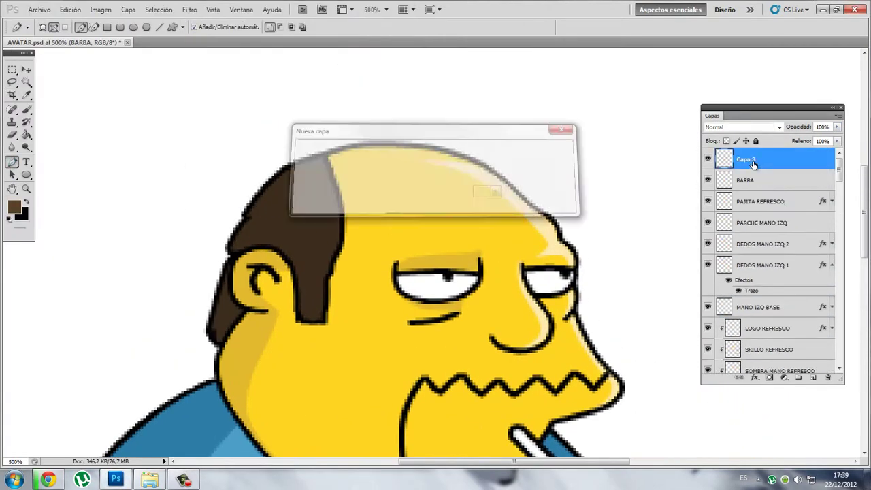
left_click_drag(376, 156, 439, 148)
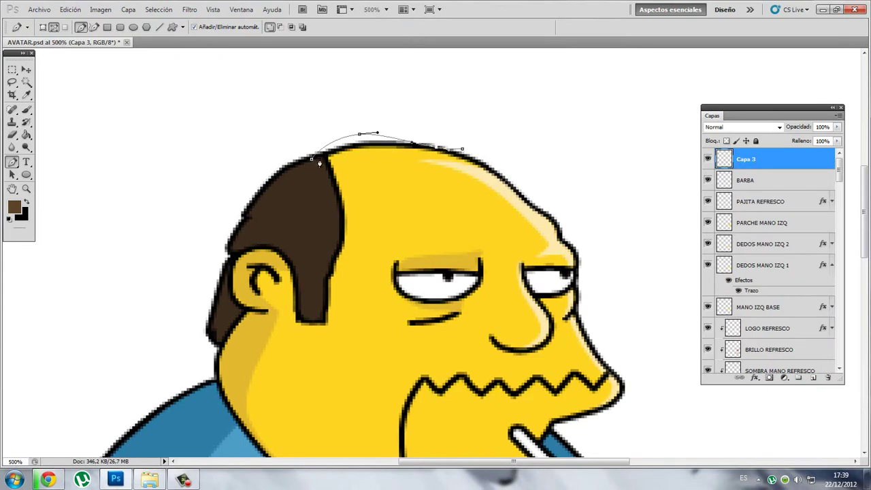
left_click_drag(319, 161, 384, 142)
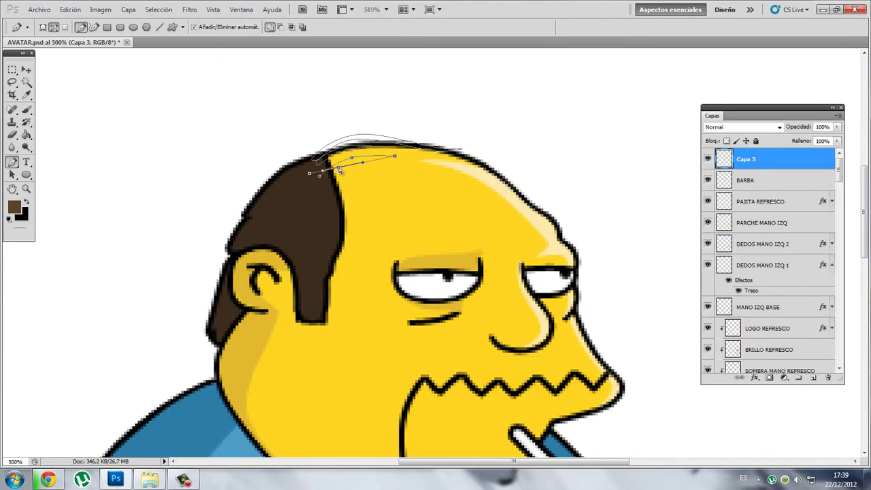
key("b")
key("Return")
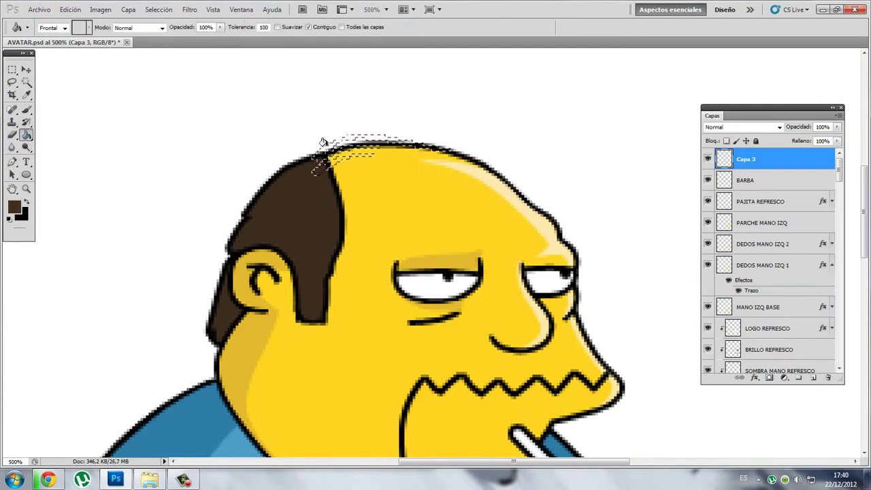
Open the layer's style options and reshape the path to follow the head outline
key("l")
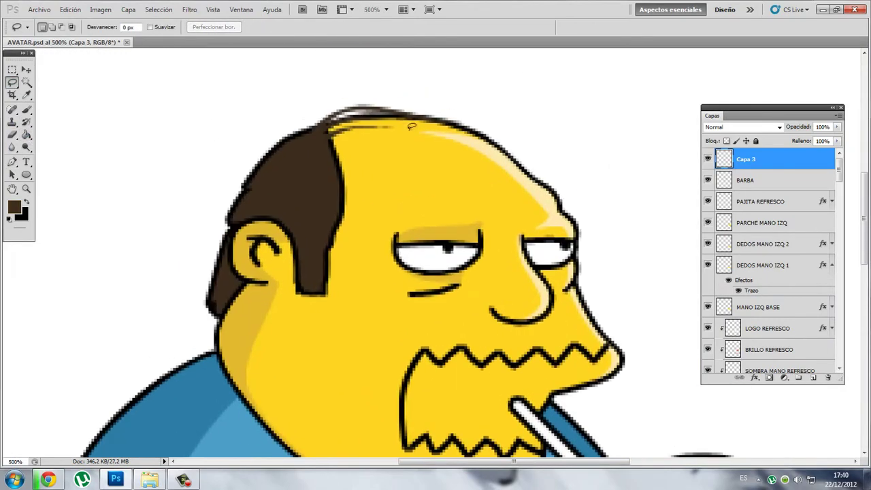
double_click(782, 159)
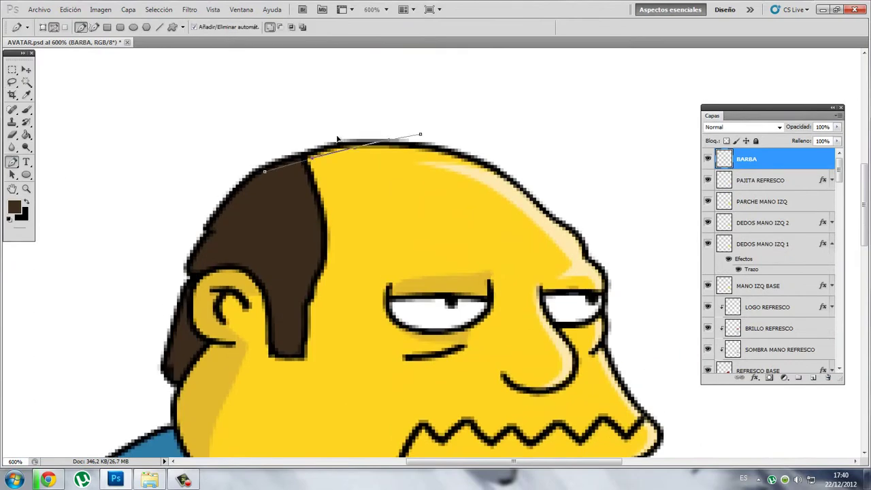
left_click_drag(337, 139, 320, 140)
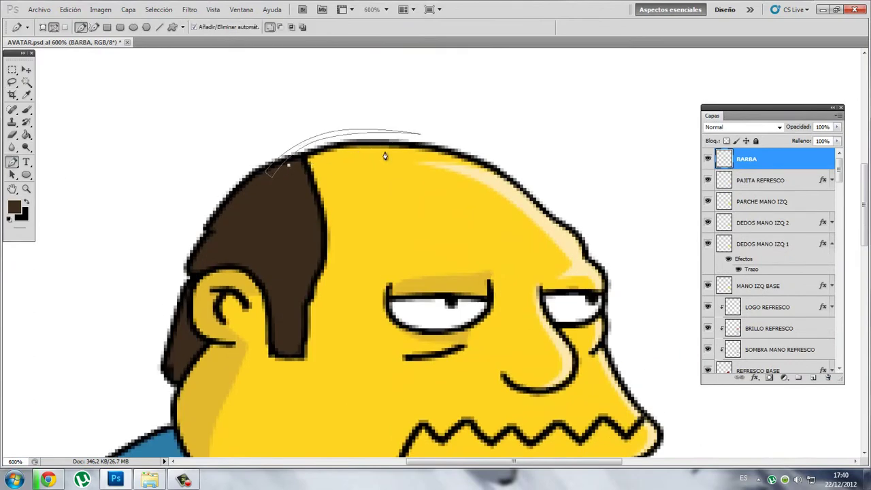
left_click_drag(384, 156, 359, 146)
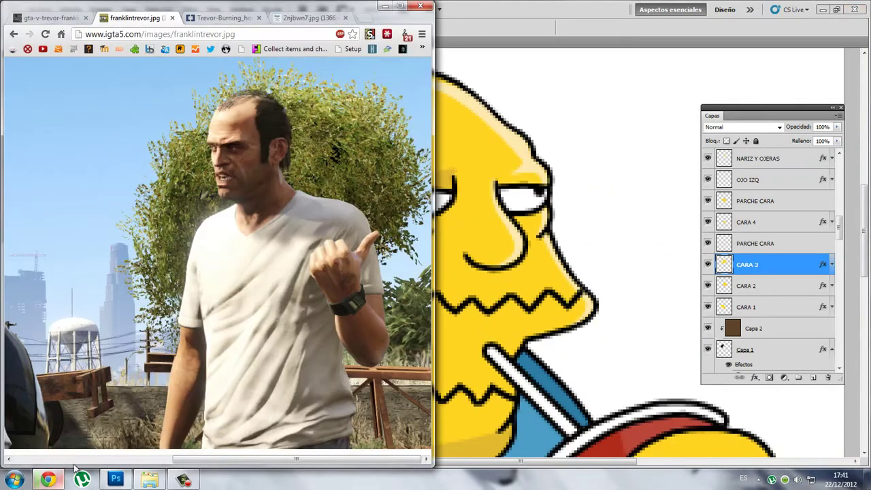
Check the Trevor reference and choose a brush for the eyebrows
left_click(304, 19)
left_click(48, 479)
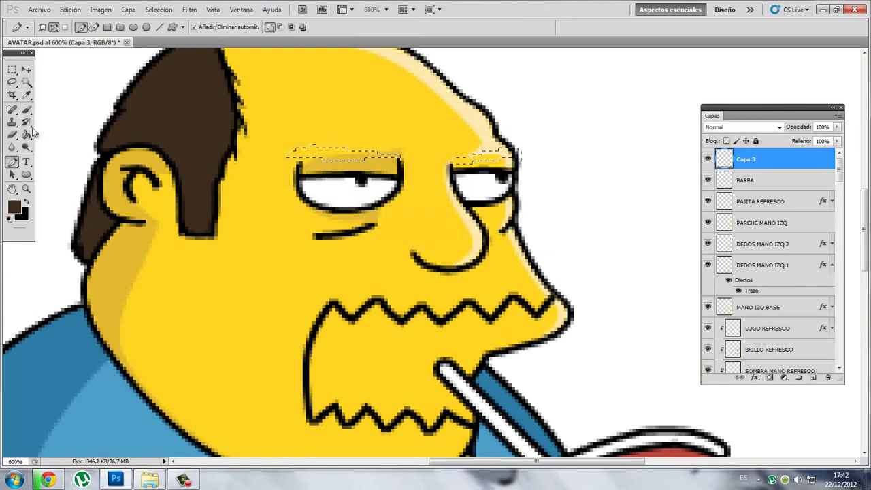
key("ctrl+plus")
key("b")
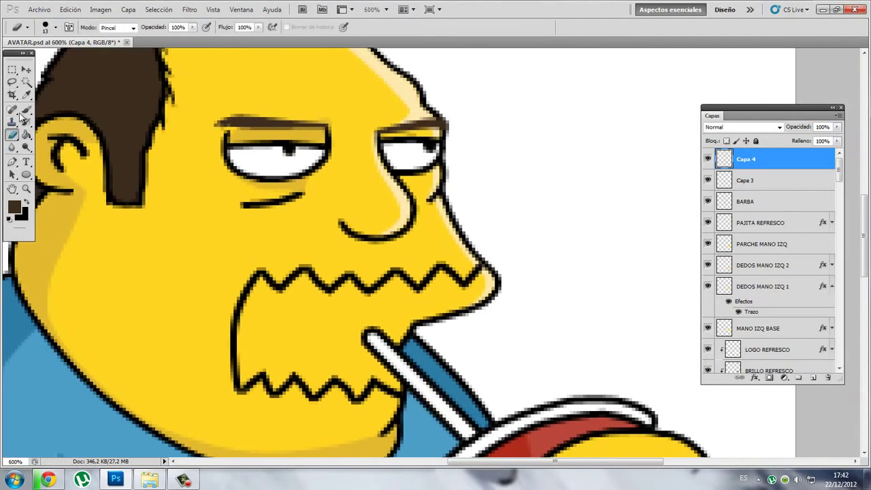
left_click(45, 28)
key("Escape")
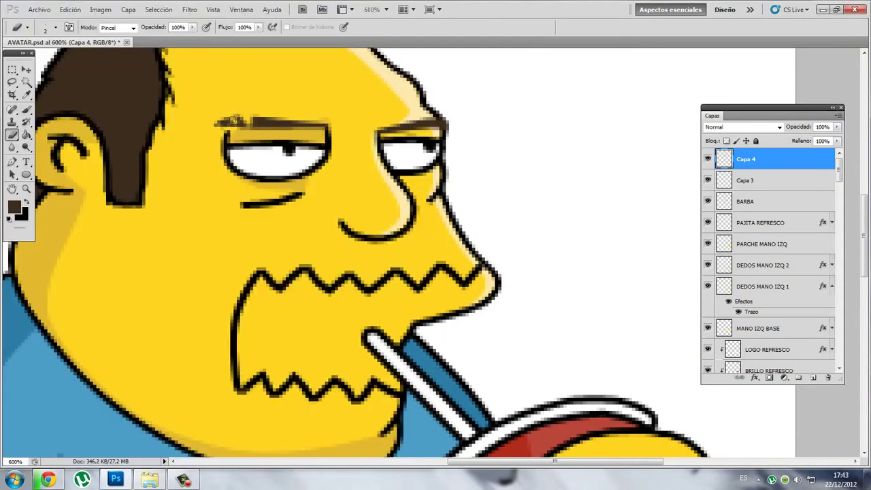
key("ctrl+minus")
key("ctrl+minus")
key("ctrl+minus")
Add a new layer for brow hairs with the Pen tool, zoomed in on the eyebrows
left_click(12, 162)
key("ctrl+shift+alt+n")
key("ctrl+plus")
key("ctrl+plus")
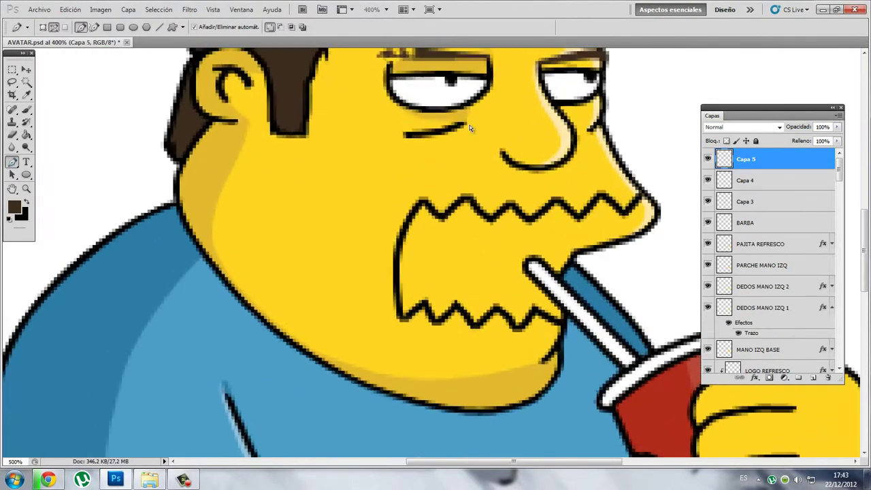
key("ctrl+plus")
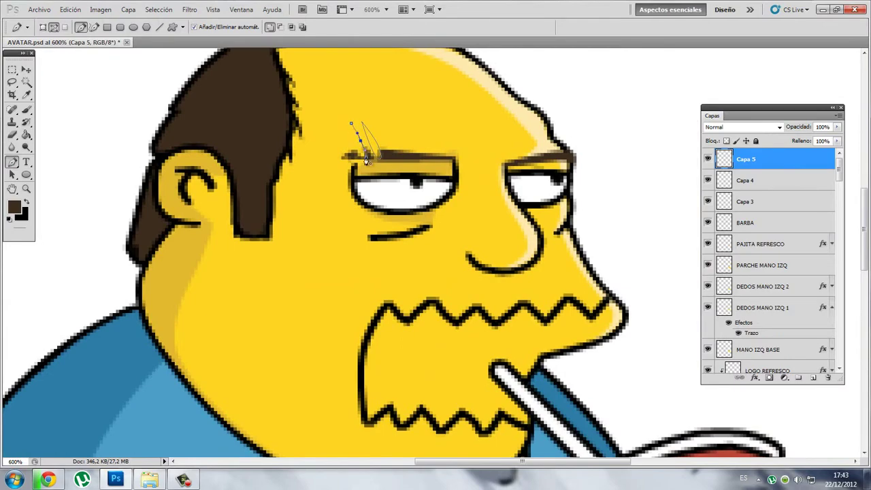
Add a new layer for faint forehead strands and set its opacity to 25%
key("ctrl+minus")
key("ctrl+shift+alt+n")
key("l")
key("2")
key("6")
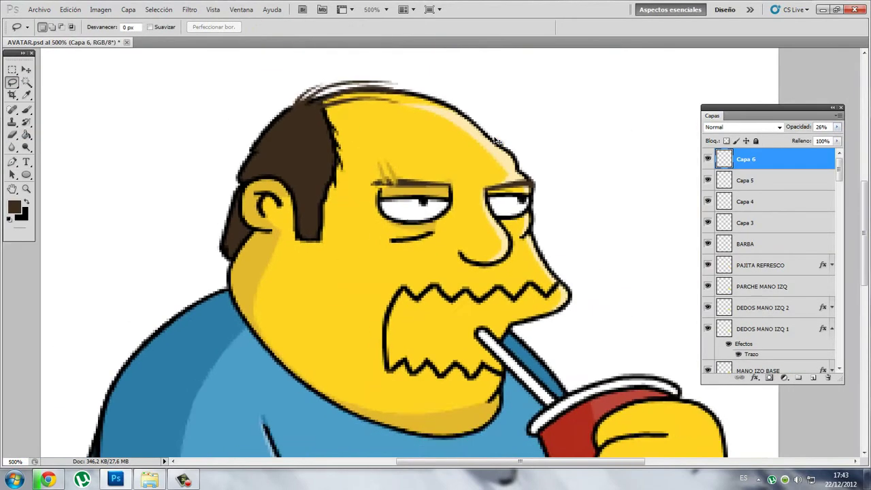
key("ctrl+0")
key("2")
key("5")
Look over the Trevor artwork reference in the browser
key("ctrl+plus")
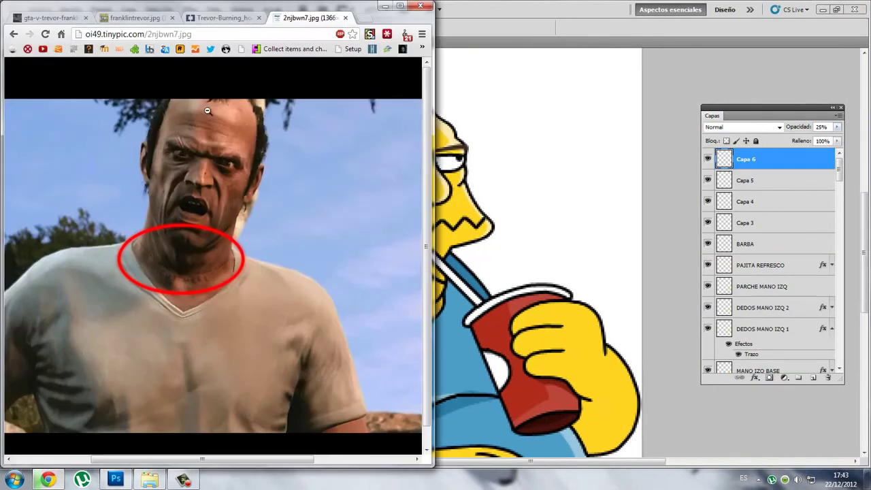
left_click(51, 19)
left_click(548, 123)
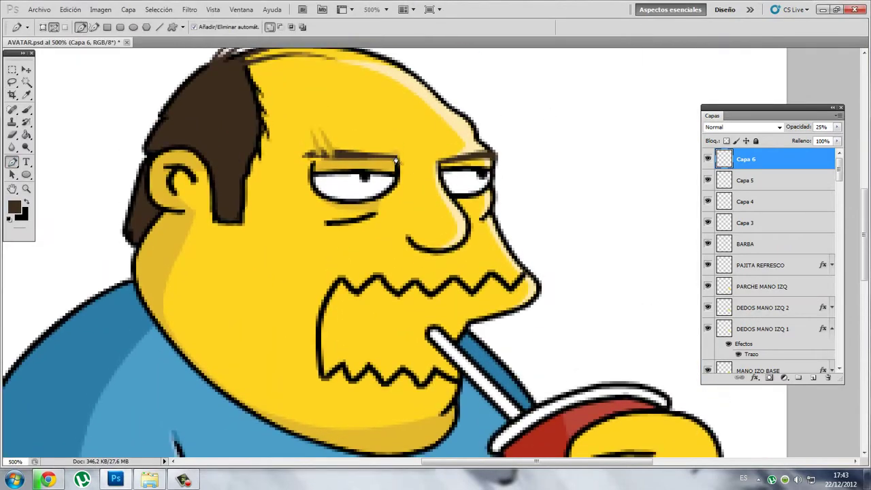
Outline the jaw and chin beard area with a Pen path on BARBA
key("l")
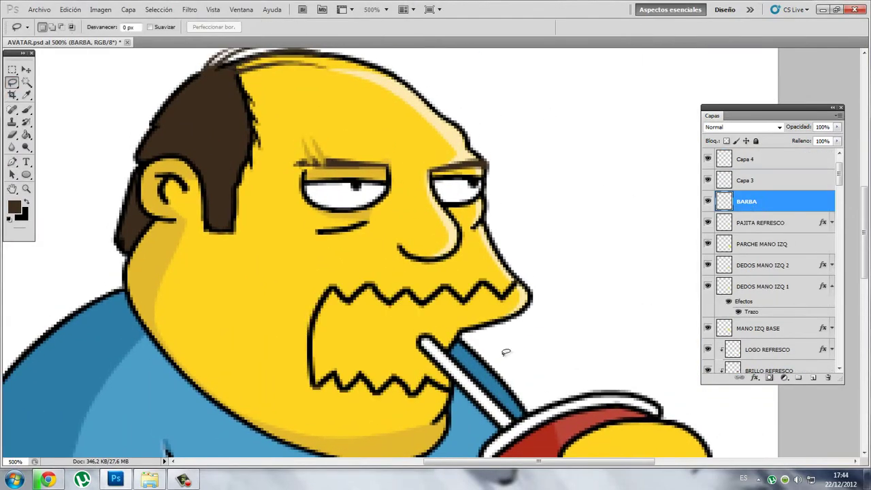
key("p")
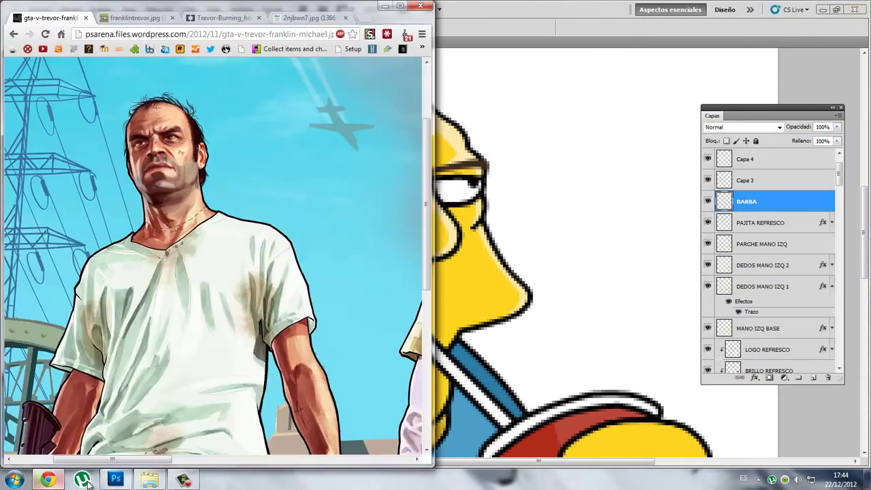
scroll(521, 297, "right", 1)
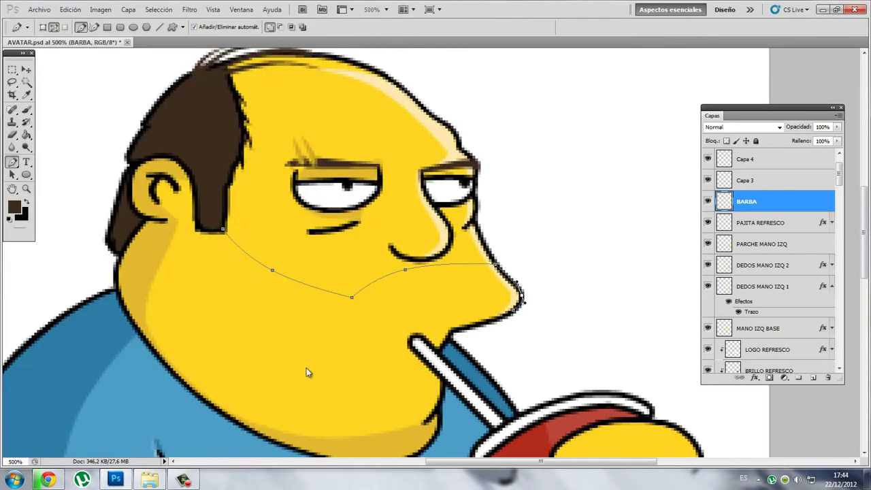
left_click(378, 331)
left_click_drag(422, 315, 462, 310)
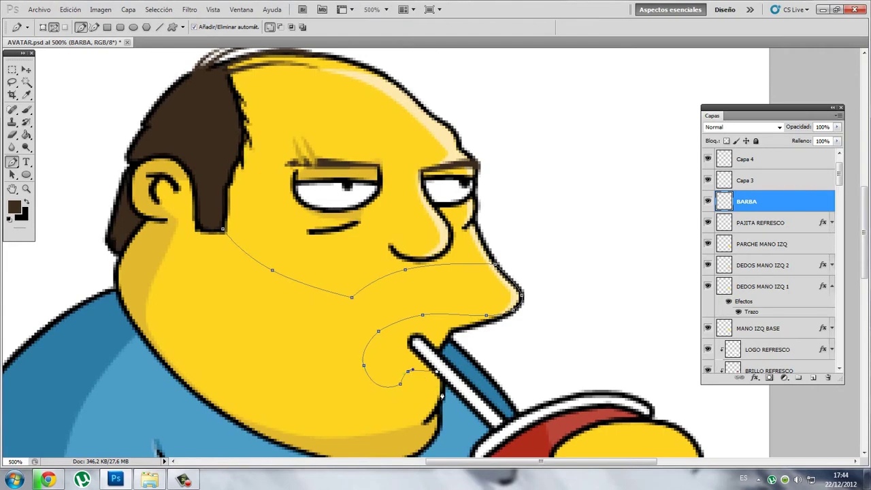
scroll(442, 396, "down", 2)
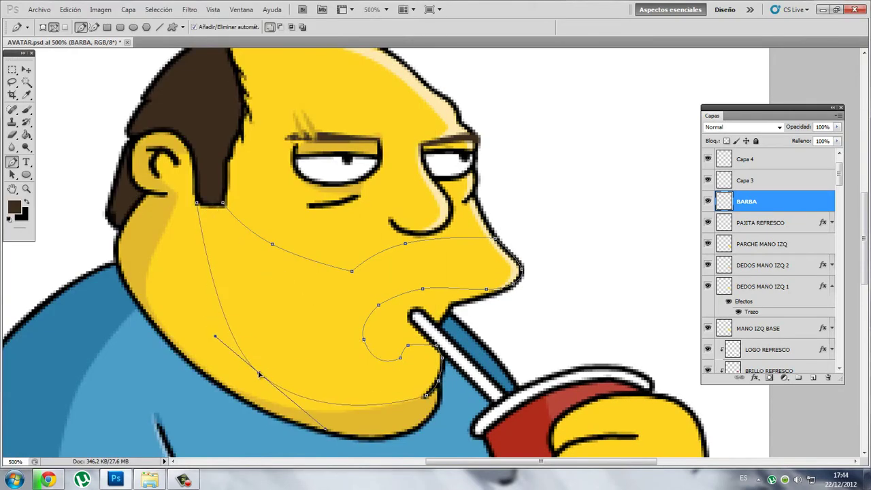
left_click_drag(261, 366, 178, 302)
left_click(222, 205)
Fill the beard selection black on new layer Capa 7 and lower it to 21% opacity
key("ctrl+Return")
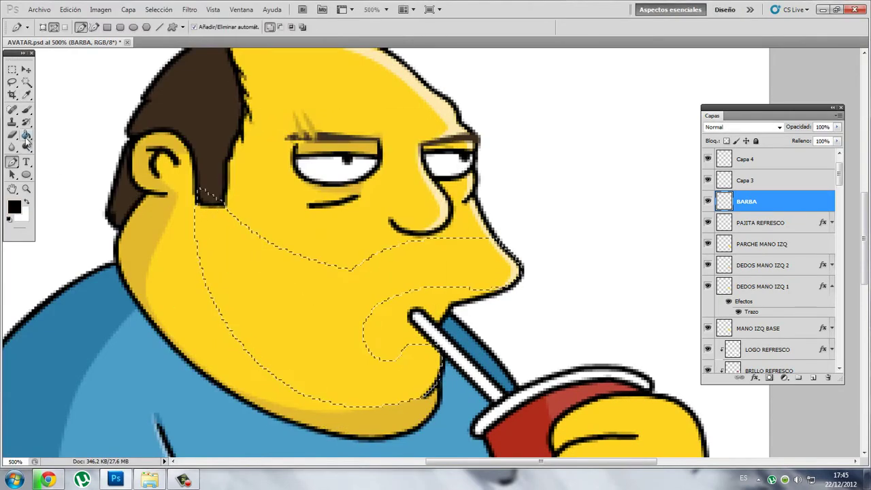
key("l")
key("ctrl+shift+alt+n")
key("d")
key("ctrl+d")
key("ctrl+shift+d")
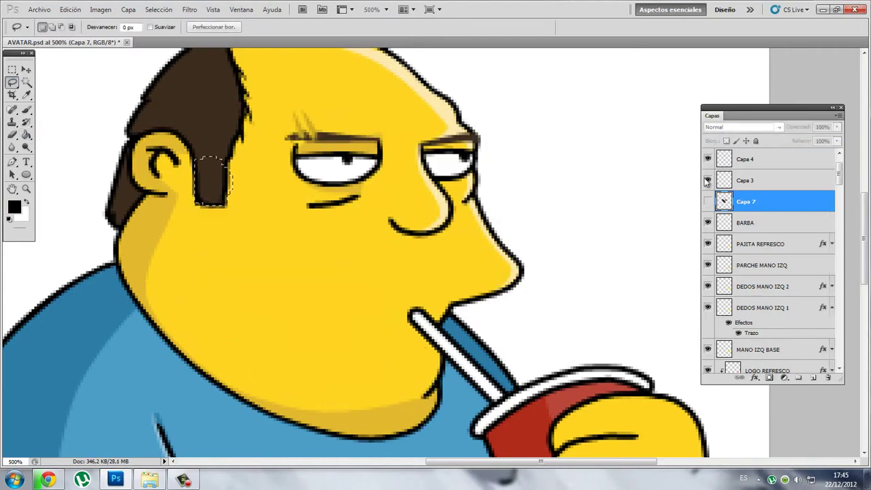
key("alt+BackSpace")
key("ctrl+minus")
key("ctrl+minus")
key("ctrl+minus")
key("ctrl+minus")
left_click(837, 127)
mouse_move(837, 140)
left_mouse_down()
mouse_move(789, 140)
mouse_move(800, 141)
left_mouse_up()
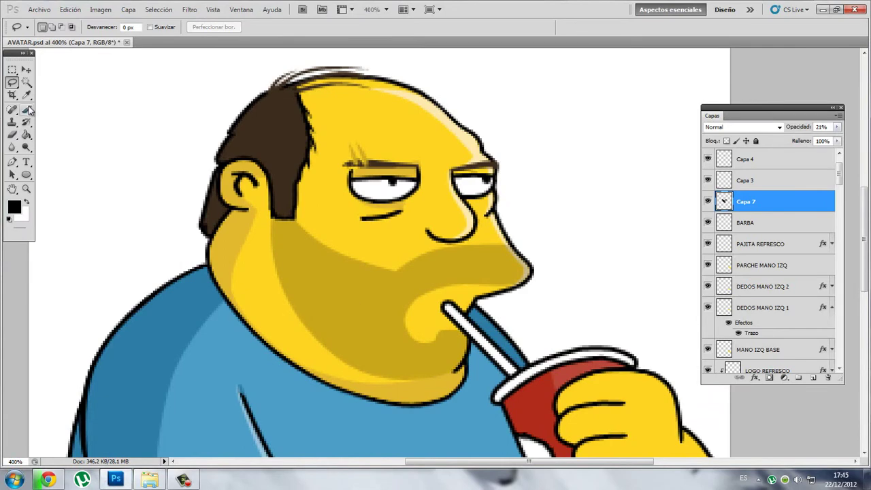
Add new layer Capa 8 at 71% opacity for the tattoo, with the Brush tool active
key("ctrl+shift+alt+n")
key("b")
left_click(69, 27)
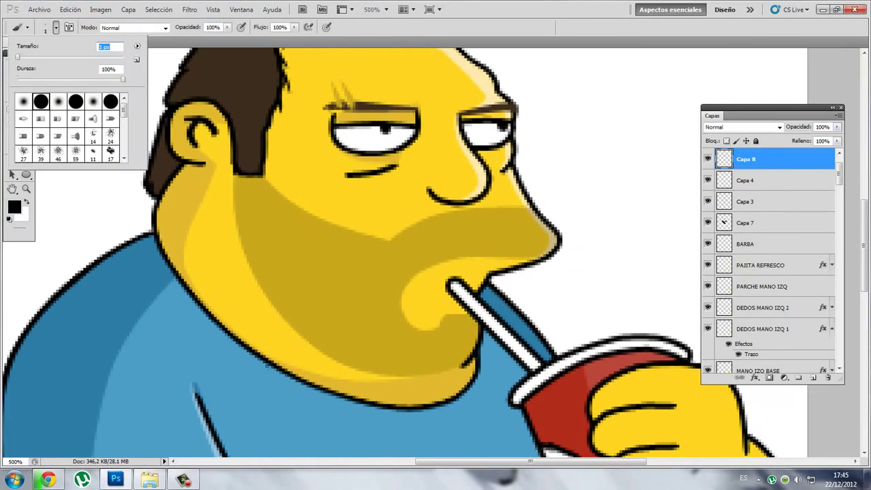
left_click(252, 340)
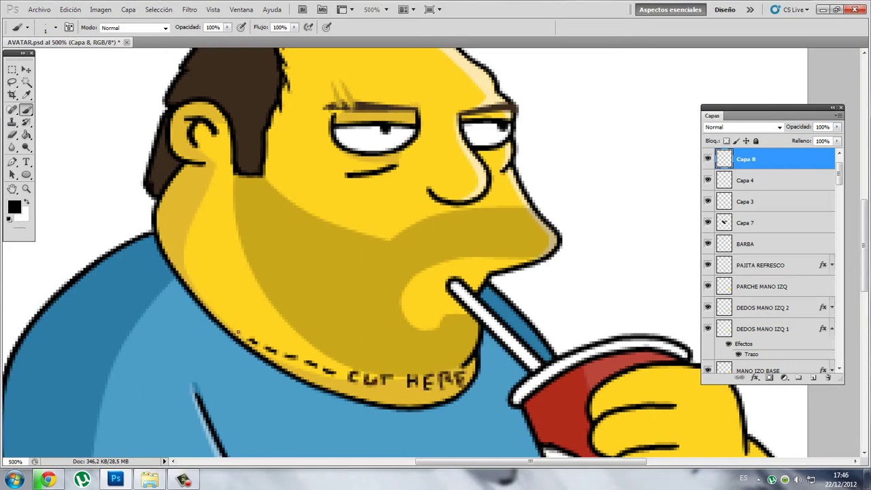
key("ctrl+1")
left_click_drag(837, 128, 820, 143)
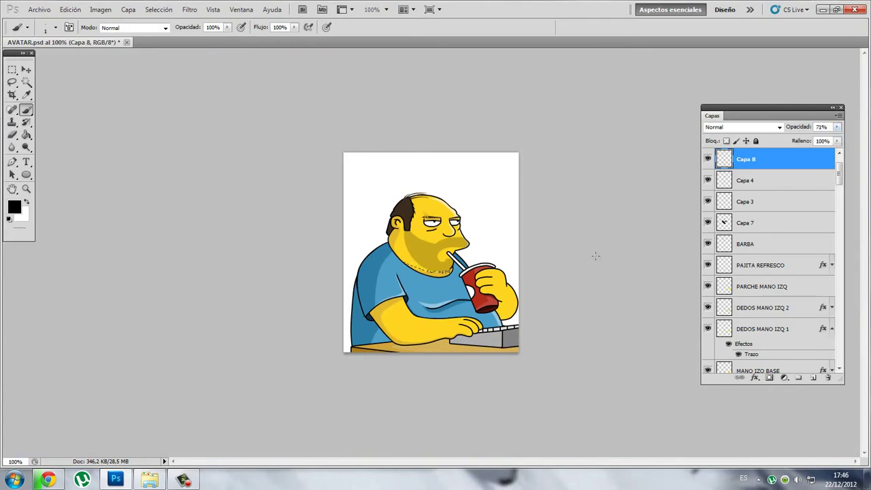
Compare the drawing with the neck close-up reference in the browser
key("ctrl+plus")
key("alt+Tab")
left_click(221, 17)
left_click(308, 17)
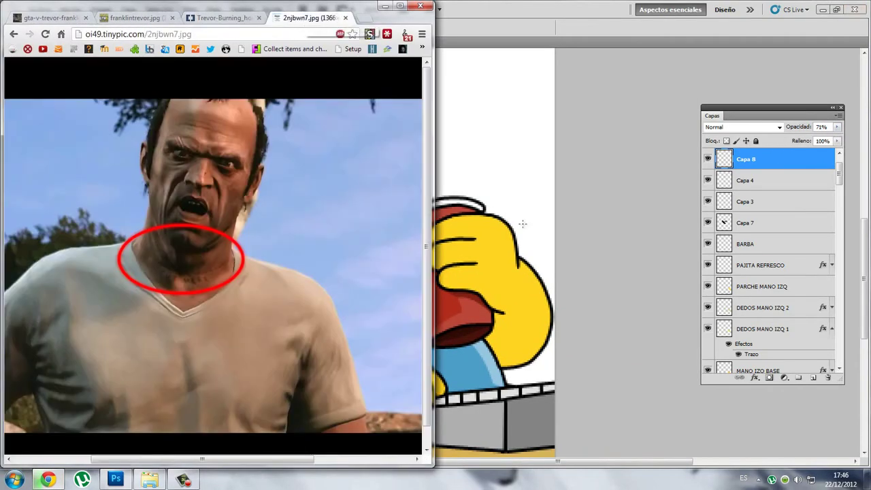
key("alt+Tab")
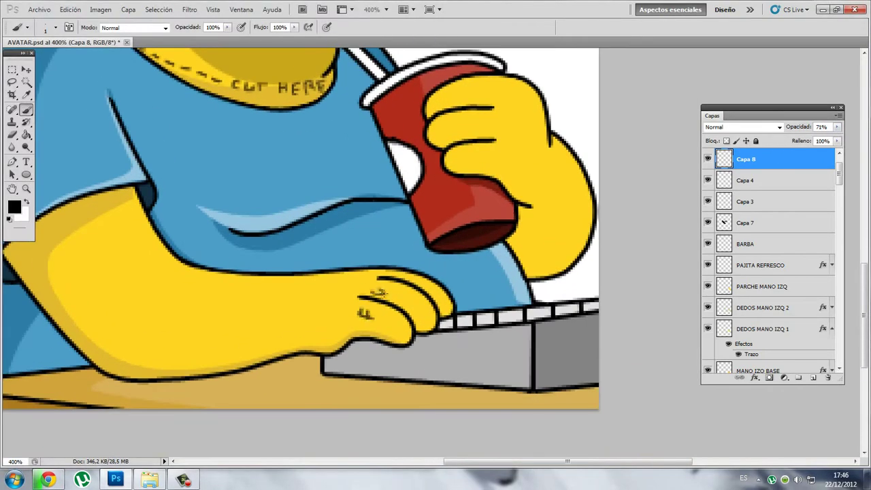
key("ctrl+minus")
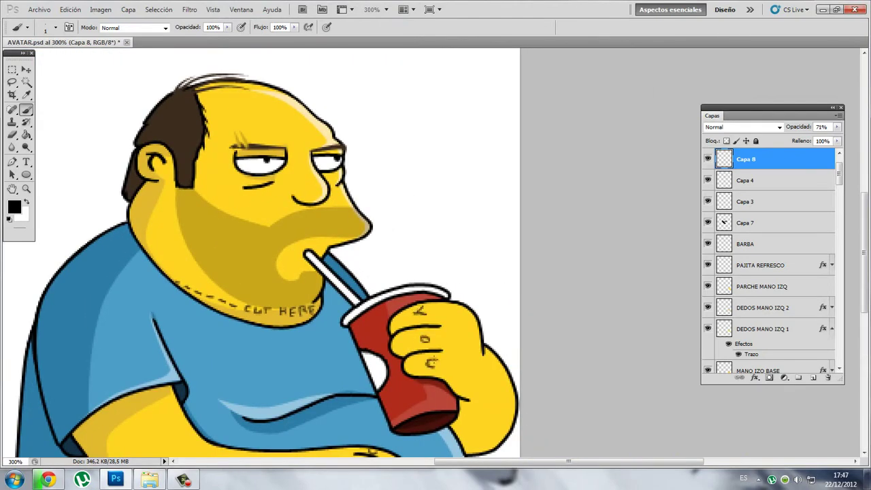
key("ctrl+minus")
key("ctrl+minus")
key("ctrl+plus")
key("ctrl+plus")
Search the web for 'trevor gta v artwork' and zoom into the tattooed arm
key("l")
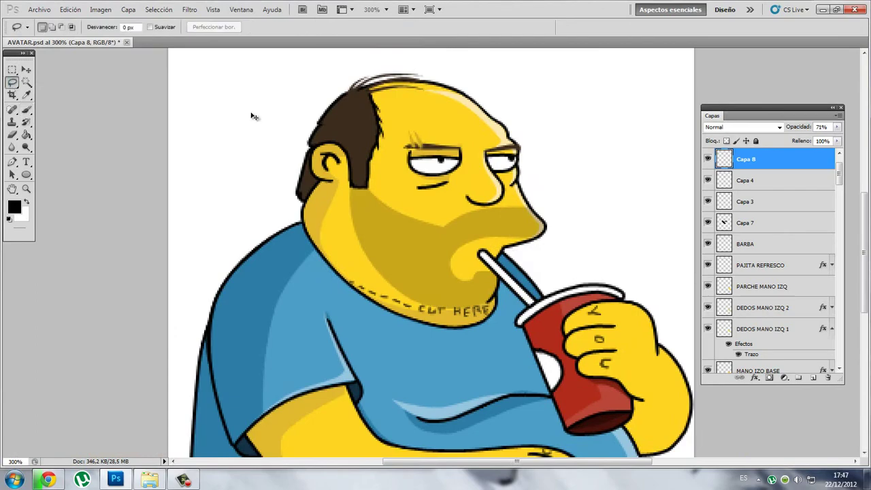
key("alt+Tab")
left_click(41, 17)
left_click(316, 18)
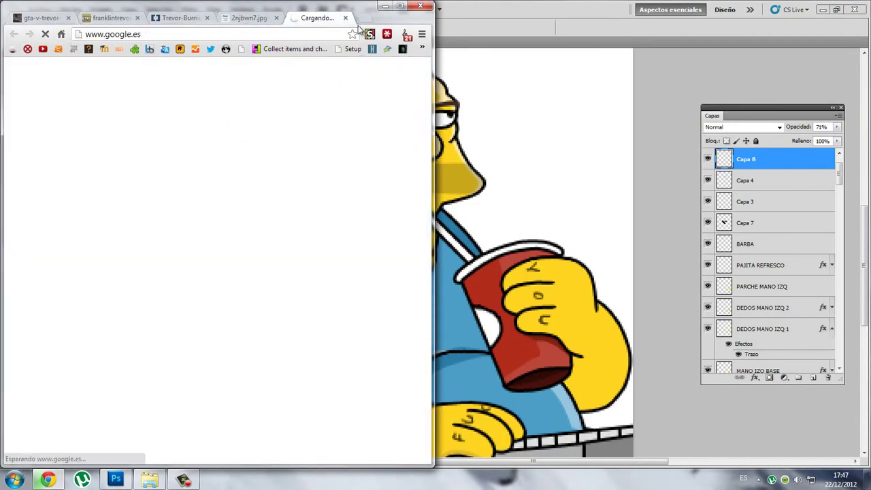
type("trevor gta v artwork")
key("Return")
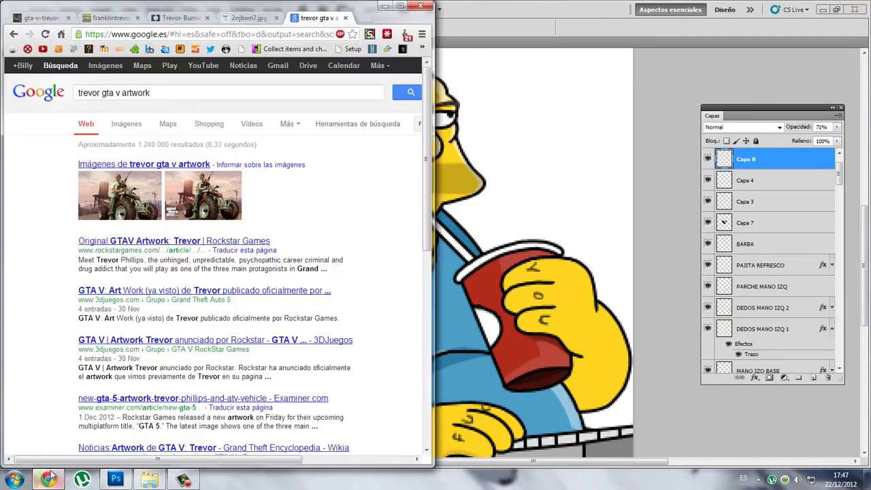
left_click(120, 195)
left_click(234, 196)
left_click(243, 268)
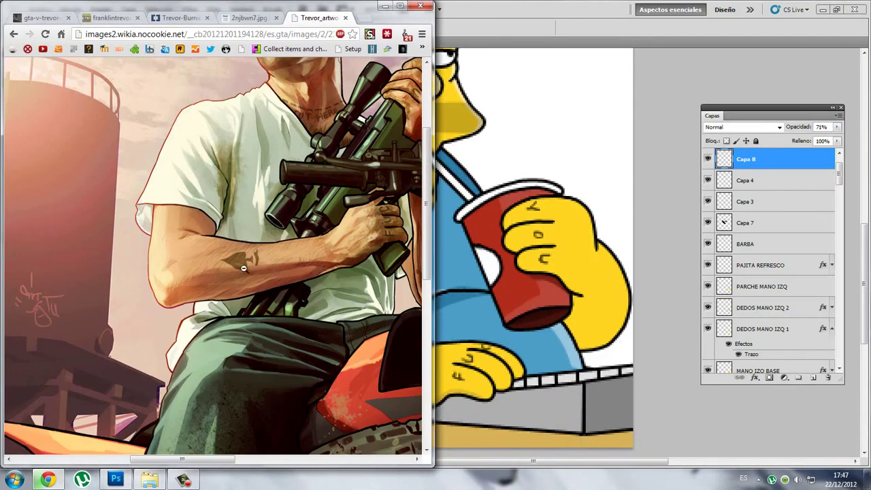
key("alt+Tab")
Paint a small dark arrowhead tattoo on the forearm, undoing the stray stroke
left_click(56, 27)
key("alt+Tab")
key("alt+Tab")
mouse_move(292, 336)
left_mouse_down()
mouse_move(271, 329)
mouse_move(262, 312)
left_mouse_up()
key("alt+Tab")
key("alt+Tab")
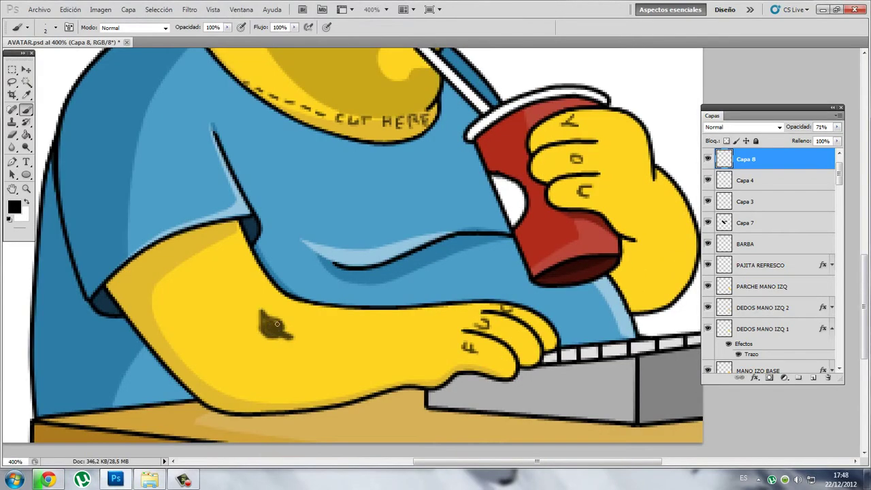
key("ctrl+z")
key("ctrl+0")
key("ctrl+plus")
key("ctrl+plus")
key("ctrl+plus")
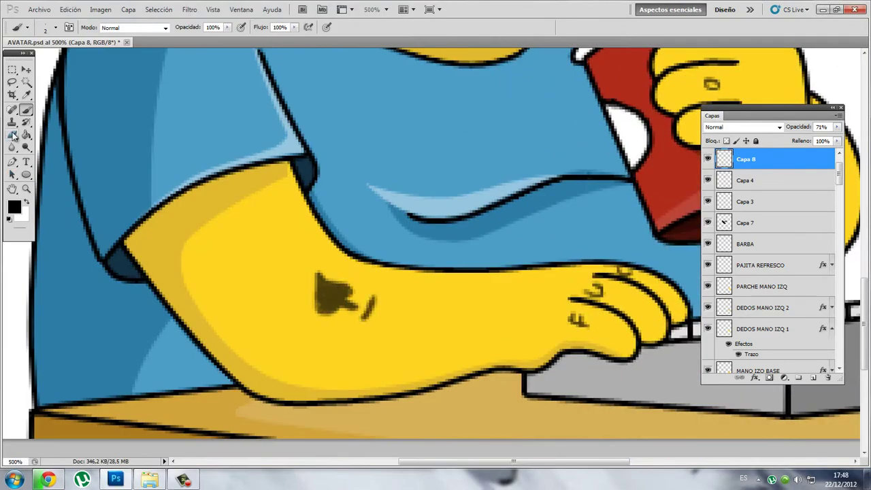
Erase the tattoo's stray marks, then check the Trevor reference for hair colour
left_click(13, 135)
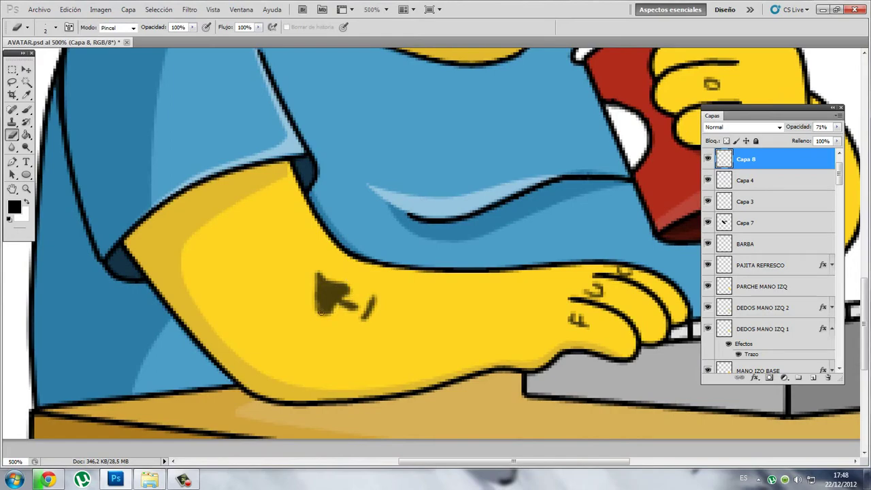
key("ctrl+0")
key("l")
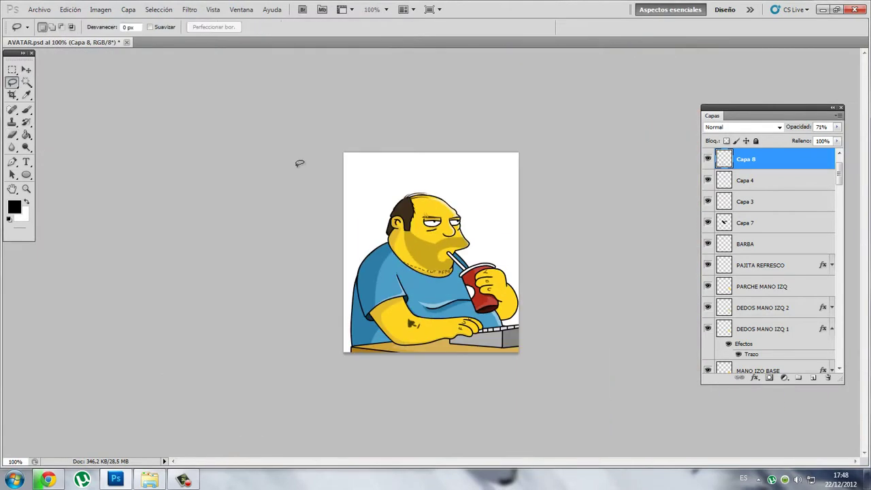
key("ctrl+plus")
key("ctrl+plus")
key("alt+Tab")
left_click(220, 233)
Draw hair strand paths and fill them dark brown on new layer Capa 9
key("alt+Tab")
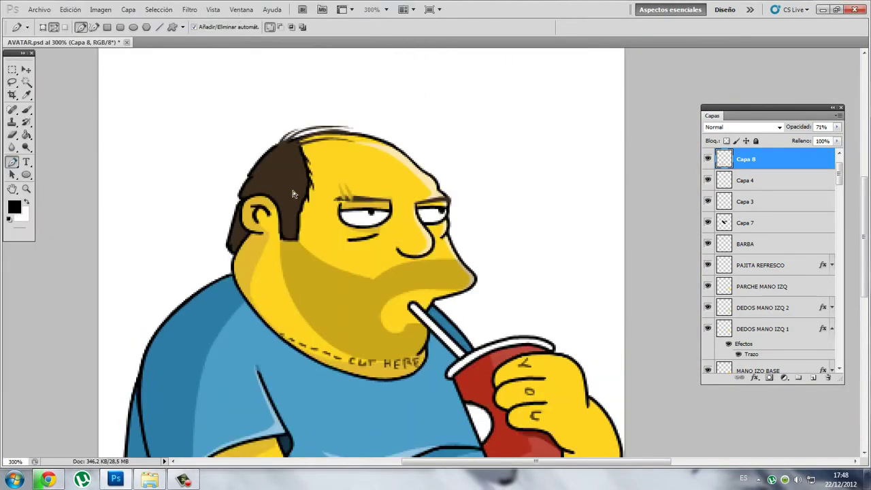
key("ctrl+plus")
key("Return")
key("p")
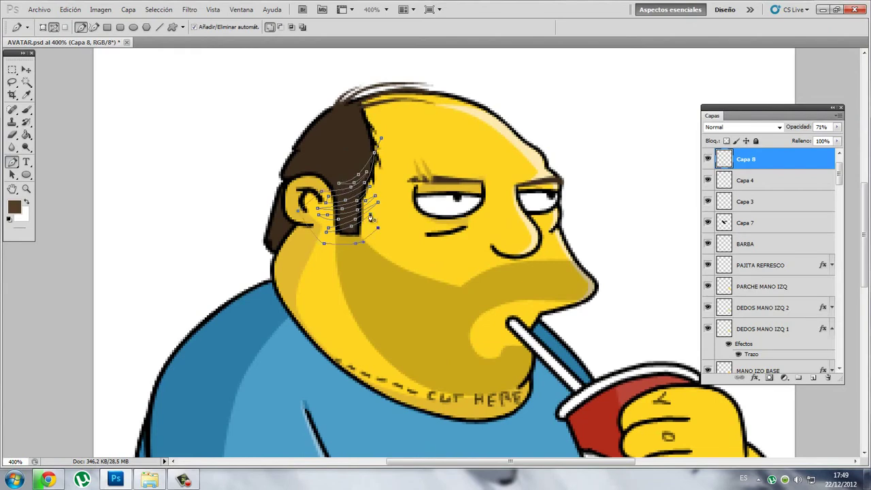
key("ctrl+Return")
scroll(768, 272, "down", 5)
left_click(755, 239)
left_click(813, 377)
key("g")
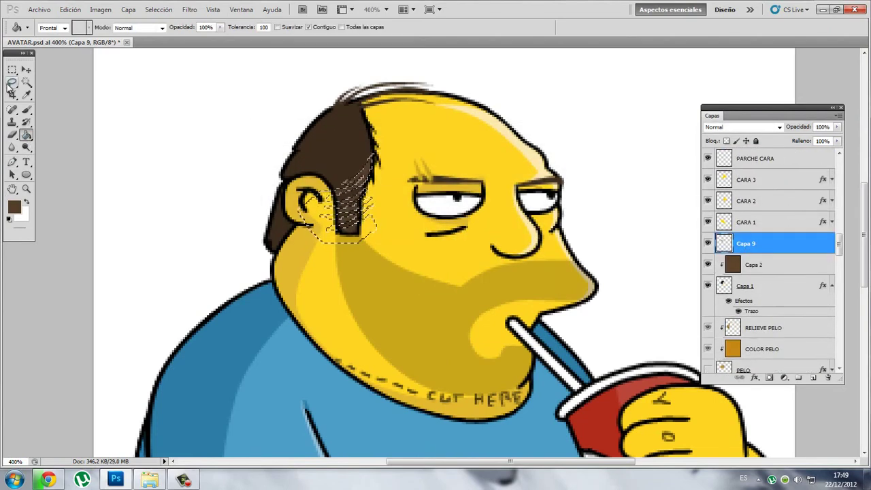
key("ctrl+1")
Compare with the Trevor reference and adjust the strands' lightness in Hue/Saturation
scroll(327, 132, "up", 5)
left_click(48, 479)
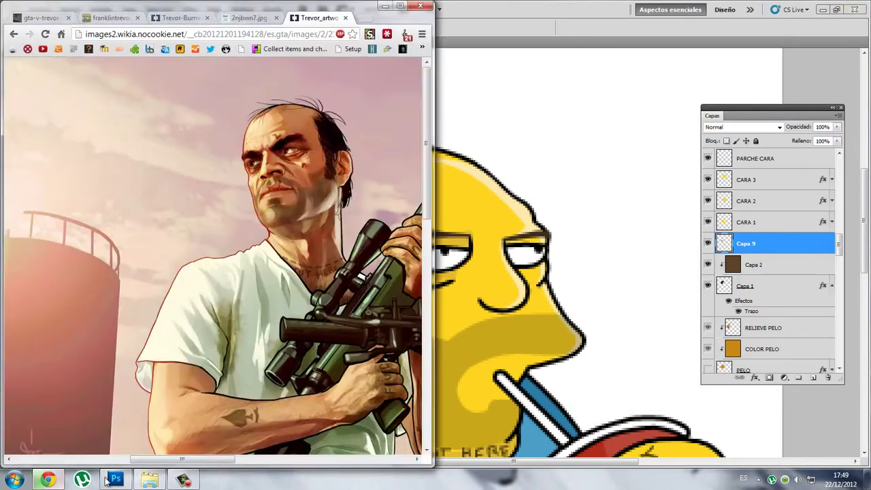
left_click(106, 481)
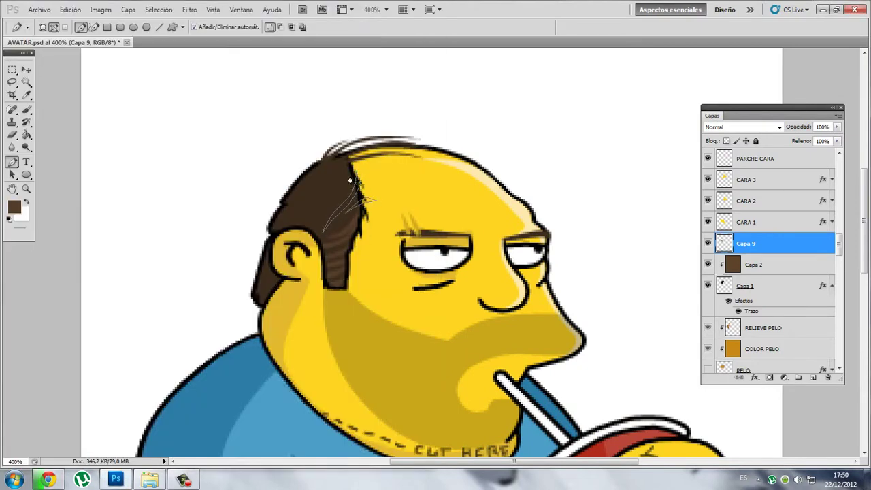
key("i")
key("ctrl+1")
key("ctrl+u")
mouse_move(548, 247)
left_mouse_down()
mouse_move(554, 252)
mouse_move(509, 253)
left_mouse_up()
key("Return")
key("l")
key("ctrl+plus")
key("ctrl+plus")
Draw a sideburn path, fill it brown, and deselect
key("p")
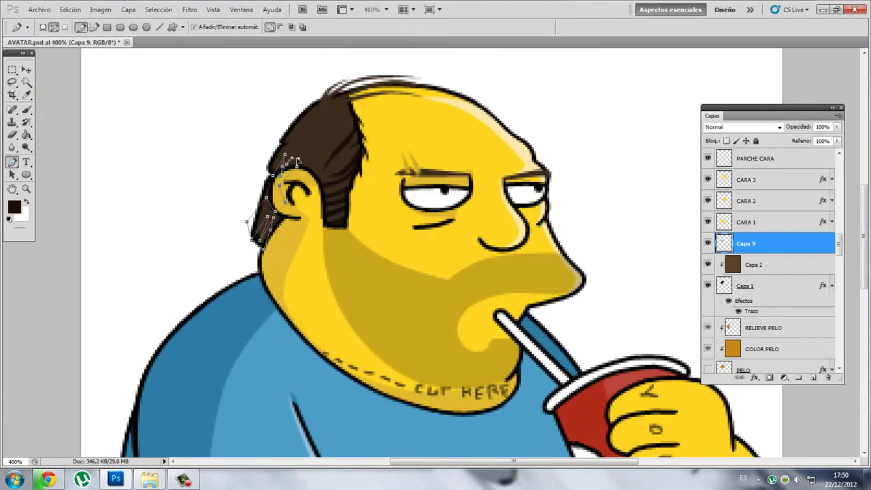
key("ctrl+Return")
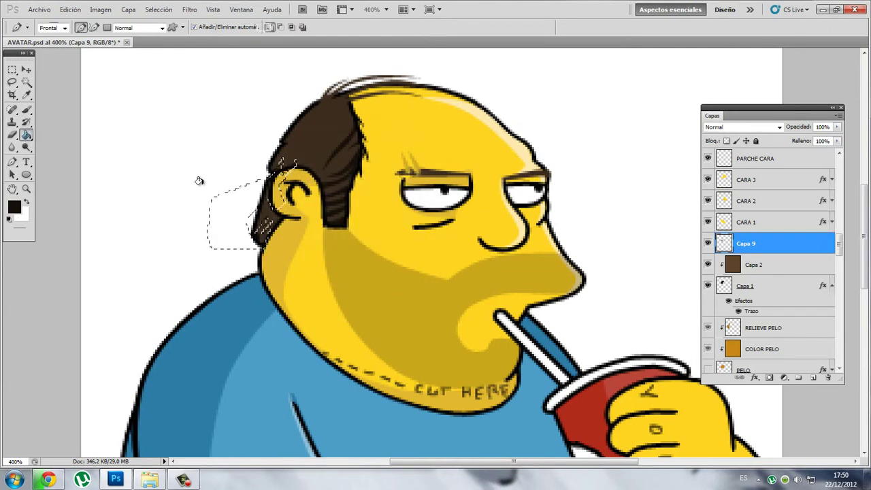
key("l")
key("alt+BackSpace")
key("ctrl+d")
key("ctrl+alt+0")
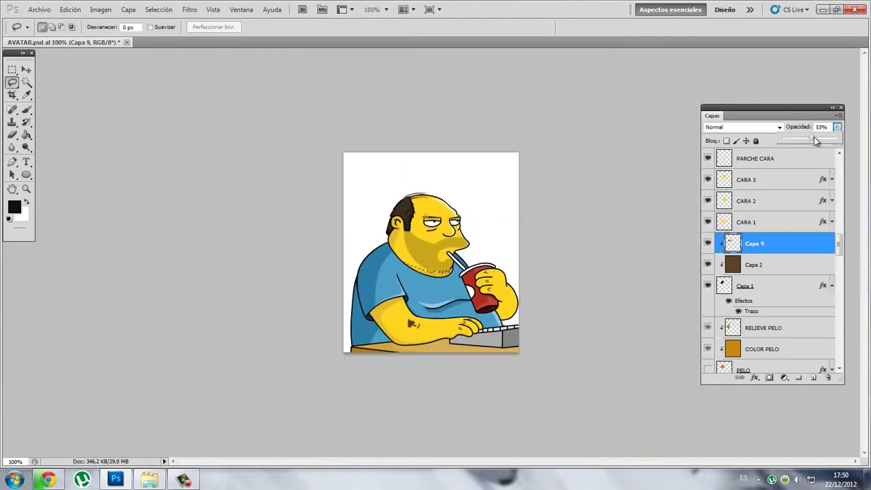
key("alt+Tab")
key("alt+Tab")
Set the foreground to dark red and add new layer Capa 10 for blood spots
key("ctrl+plus")
key("ctrl+plus")
key("ctrl+plus")
left_click(13, 206)
key("Return")
scroll(765, 169, "down", 5)
key("ctrl+shift+alt+n")
key("ctrl+plus")
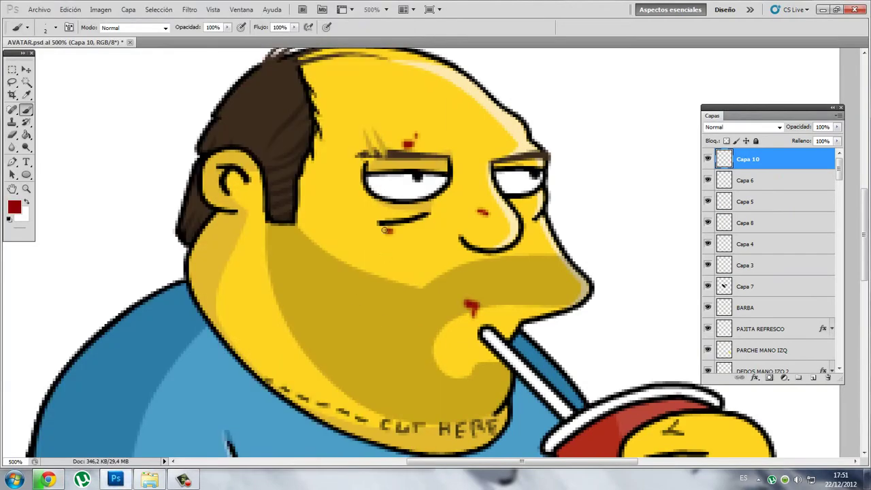
Check the facial blood spots against the Trevor reference and pick a speckled brush
key("ctrl+1")
key("ctrl+0")
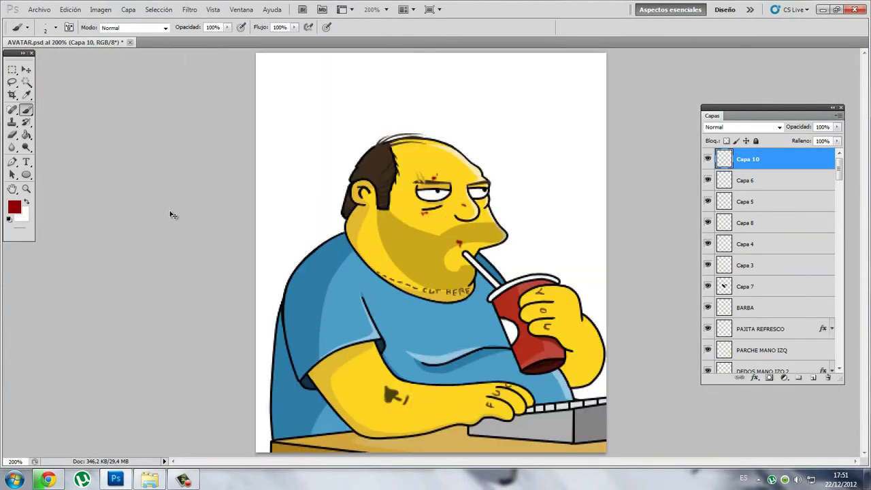
left_click(47, 479)
left_click(115, 481)
left_click(56, 27)
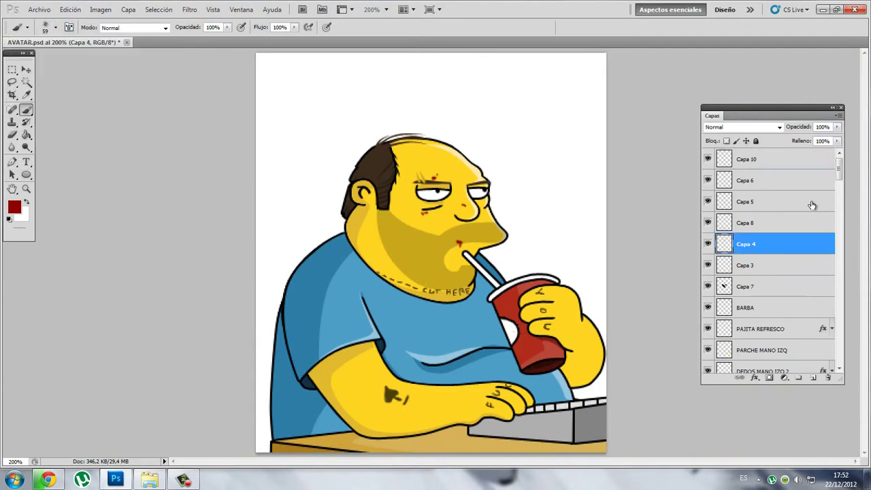
Paint speckled brown hair over both hands, the neck, chest and forearm on Capa 11
key("b")
left_click_drag(534, 371, 452, 432)
key("ctrl+z")
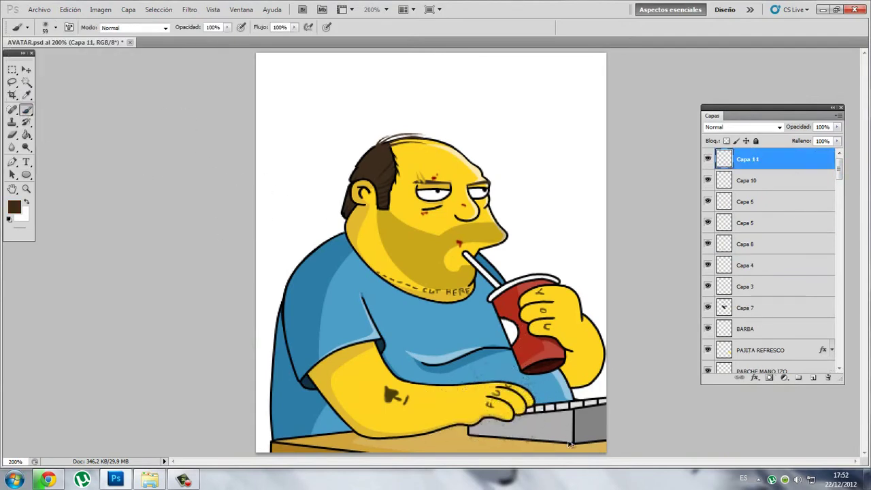
mouse_move(520, 364)
left_mouse_down()
mouse_move(462, 448)
mouse_move(432, 408)
left_mouse_up()
left_click_drag(531, 292, 564, 340)
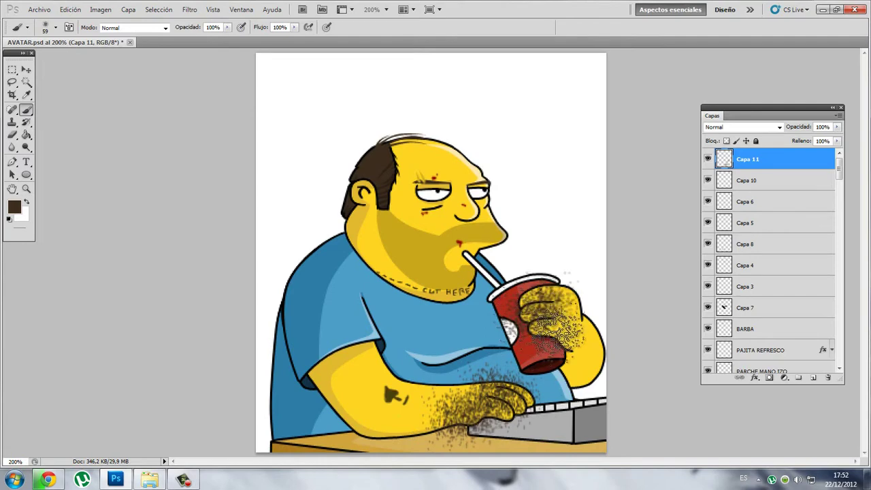
mouse_move(395, 238)
left_mouse_down()
mouse_move(354, 279)
mouse_move(401, 289)
mouse_move(388, 428)
mouse_move(435, 435)
left_mouse_up()
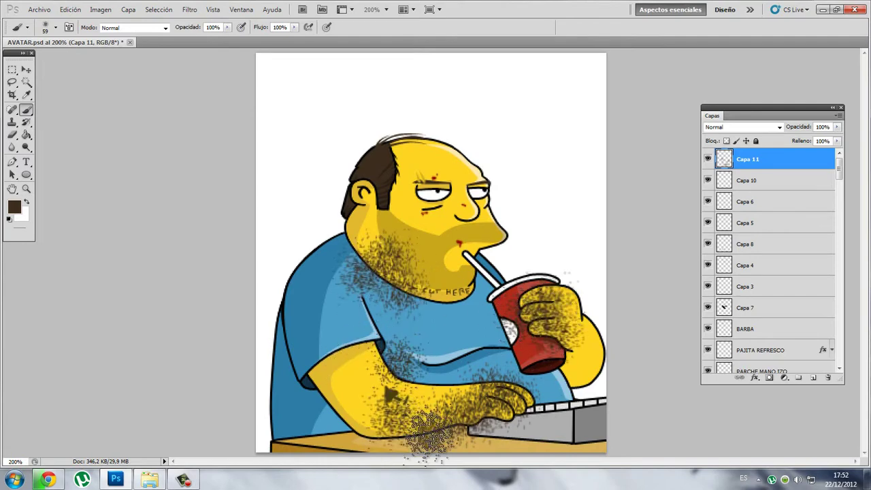
left_click_drag(565, 354, 558, 381)
left_click_drag(422, 286, 435, 293)
left_click(190, 9)
Apply a small 1.6-pixel Gaussian Blur to the body hair
left_click(367, 170)
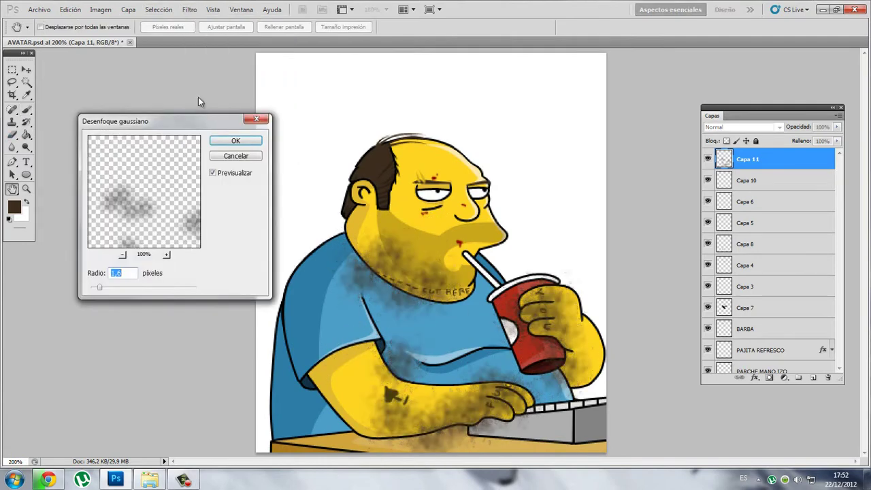
left_click_drag(102, 262, 79, 263)
key("Return")
Trace the skin outline with the Pen tool and load it as a selection
key("ctrl+plus")
key("ctrl+plus")
key("p")
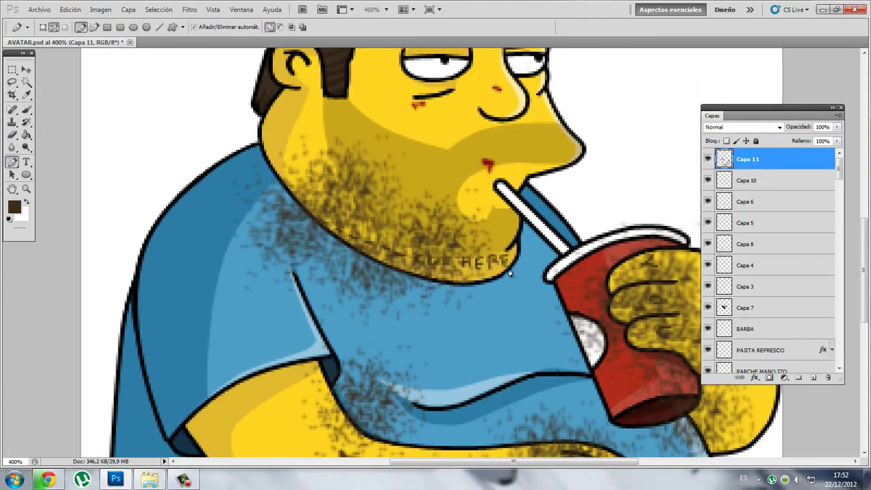
scroll(367, 255, "down", 2)
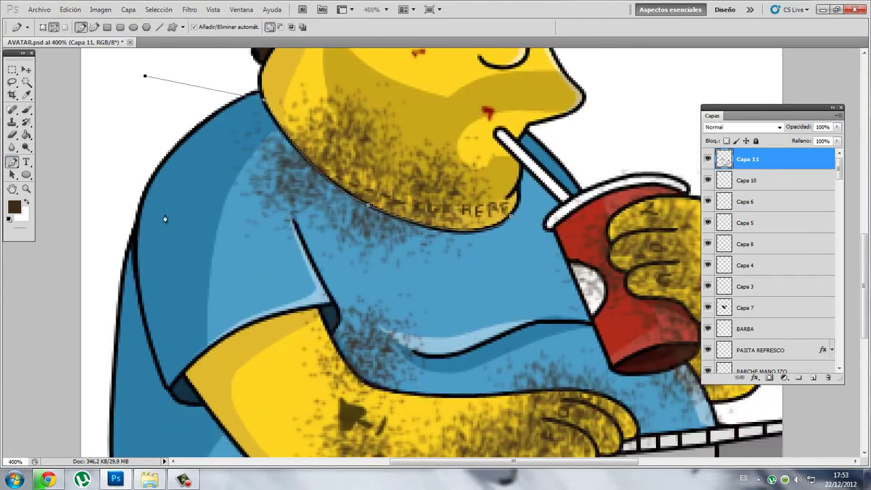
scroll(340, 259, "down", 2)
left_click_drag(211, 275, 150, 259)
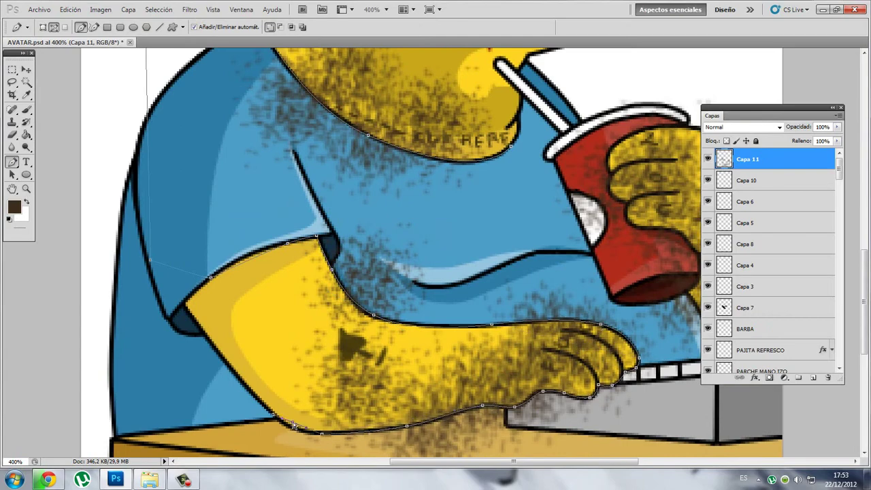
key("ctrl+minus")
key("ctrl+minus")
key("ctrl+plus")
key("ctrl+plus")
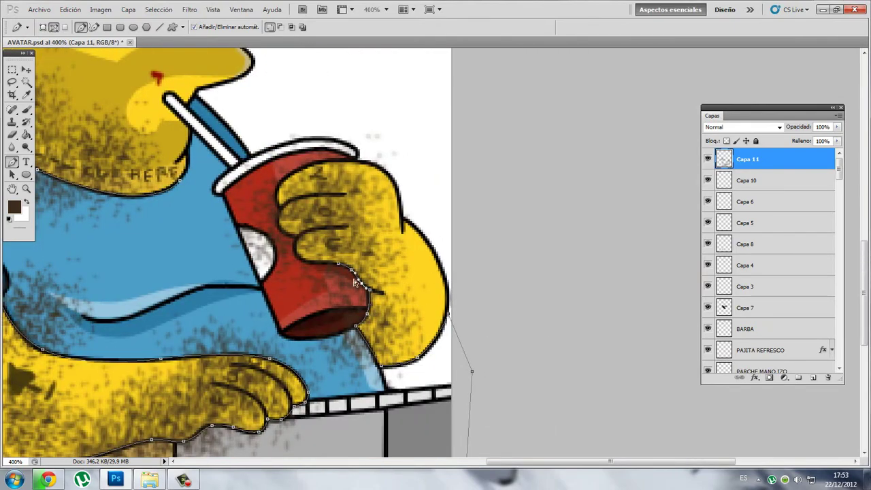
scroll(299, 260, "up", 2)
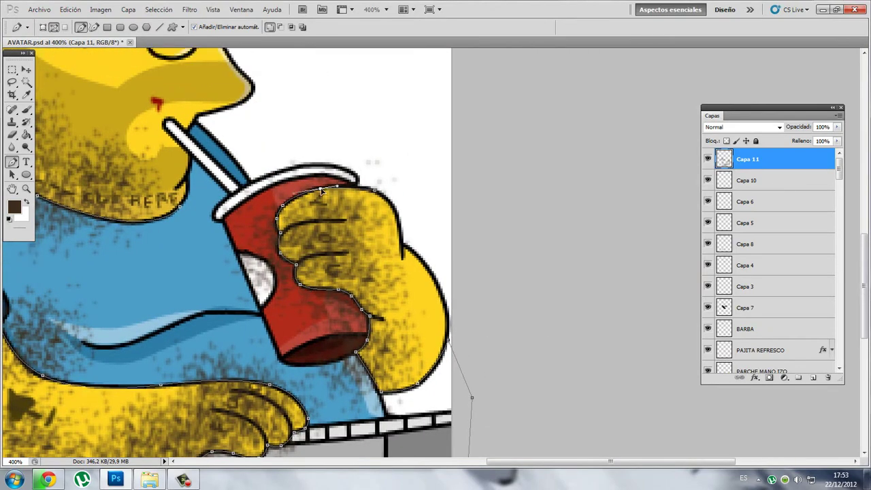
key("ctrl+minus")
key("ctrl+Return")
Delete hair spilled off the skin and fade Capa 11 to 29% opacity
key("l")
key("ctrl+minus")
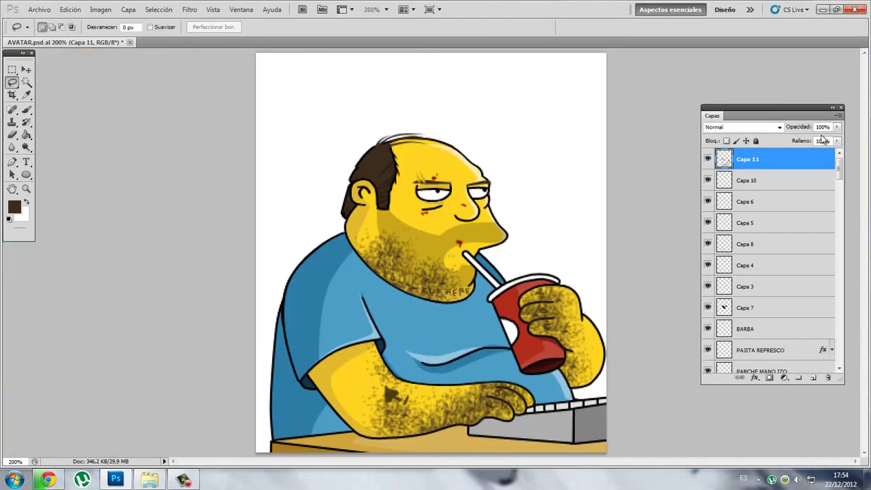
mouse_move(836, 126)
left_mouse_down()
mouse_move(783, 143)
mouse_move(798, 140)
left_mouse_up()
key("ctrl+minus")
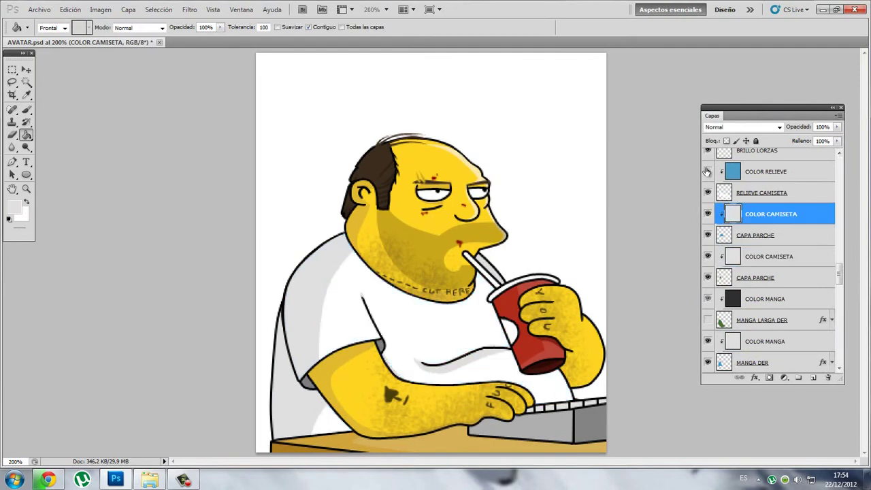
left_click_drag(811, 142, 815, 141)
key("p")
key("ctrl+plus")
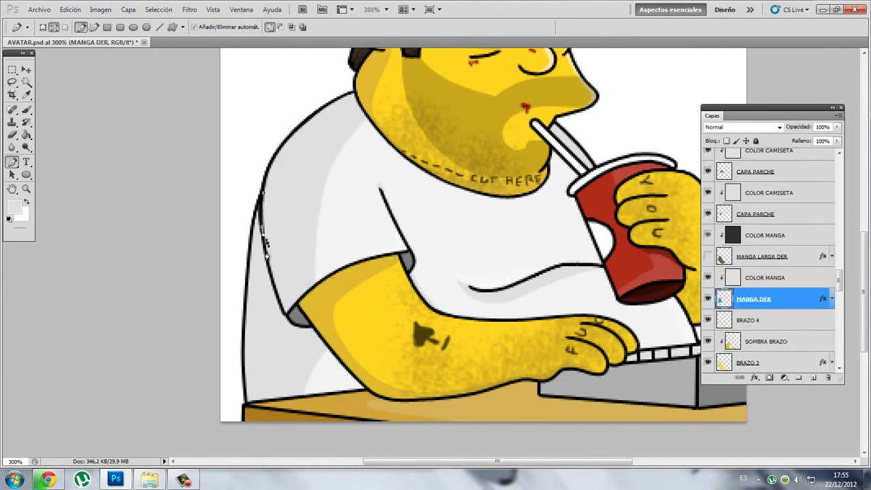
Erase a ragged torn edge along the T-shirt sleeve
key("ctrl+Return")
key("e")
left_click(56, 28)
key("Return")
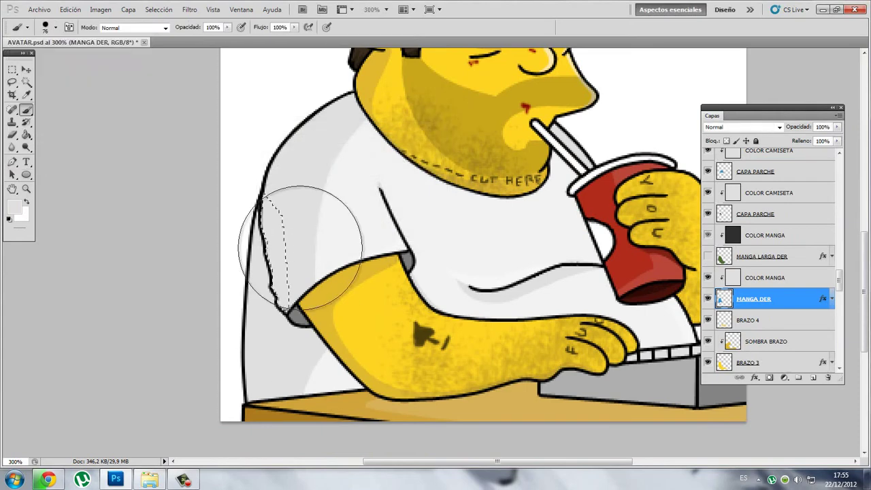
key("ctrl+d")
Trace and erase another torn section of the sleeve outline
key("p")
scroll(316, 198, "down", 1)
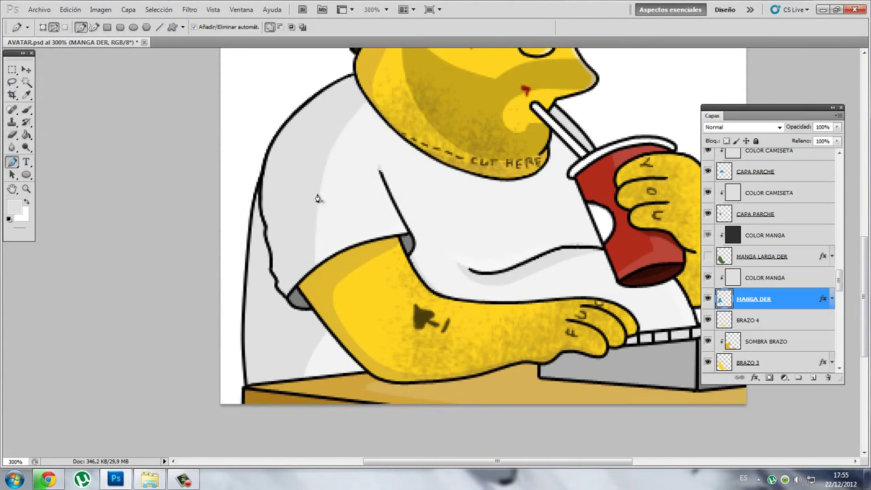
key("ctrl+Return")
key("e")
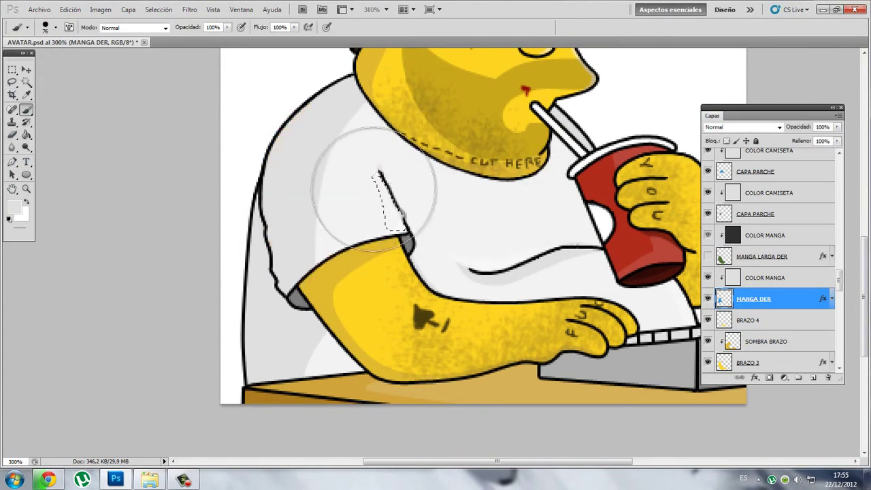
key("ctrl+shift+i")
key("ctrl+d")
Cut a ragged edge into the shirt's left side on the CAMISETA PARTE ABAJO layer
scroll(385, 183, "down", 2)
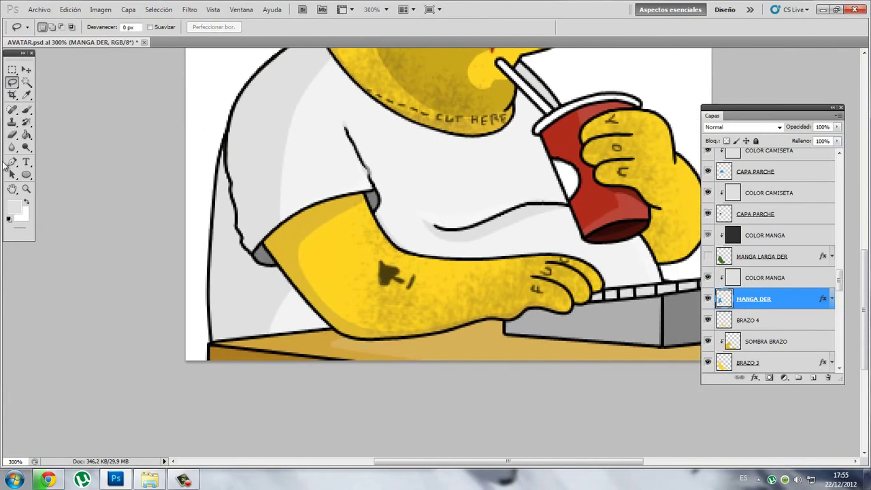
key("p")
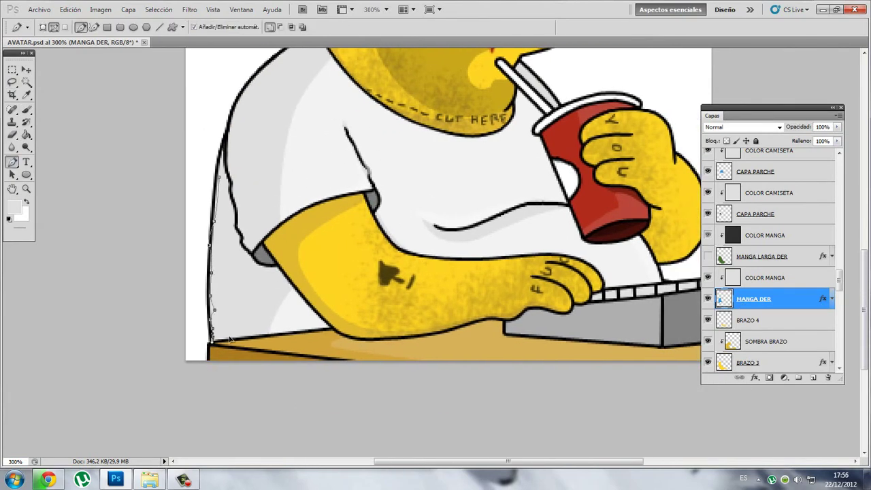
right_click(219, 182)
key("Return")
scroll(709, 196, "down", 5)
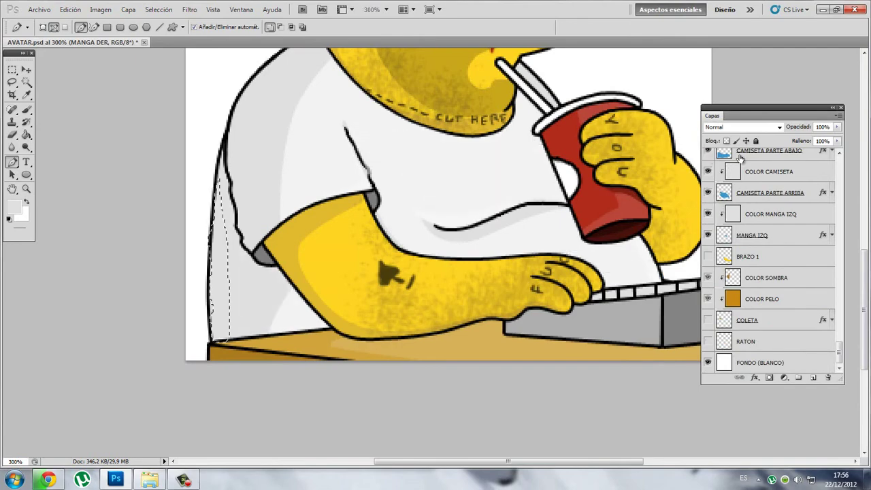
left_click(740, 158)
key("e")
key("ctrl+shift+i")
key("l")
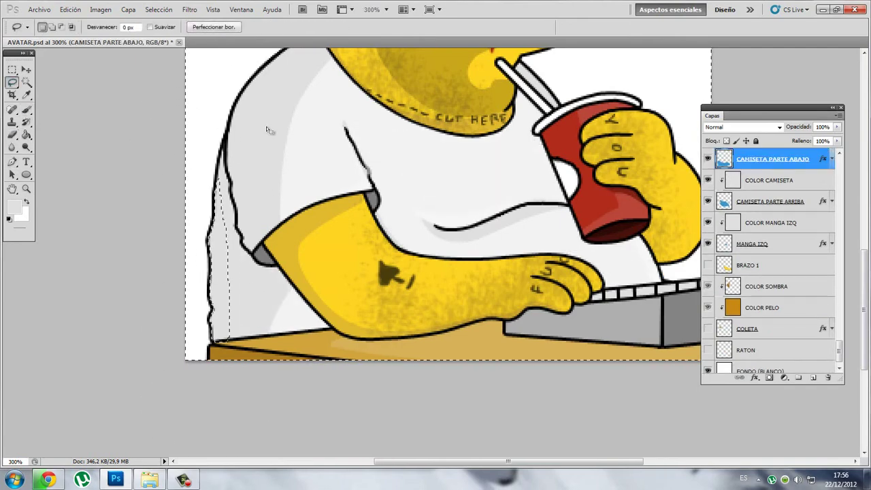
key("ctrl+0")
key("ctrl+minus")
Check the Trevor reference, then select Capa 8 with a black Brush
left_click(47, 479)
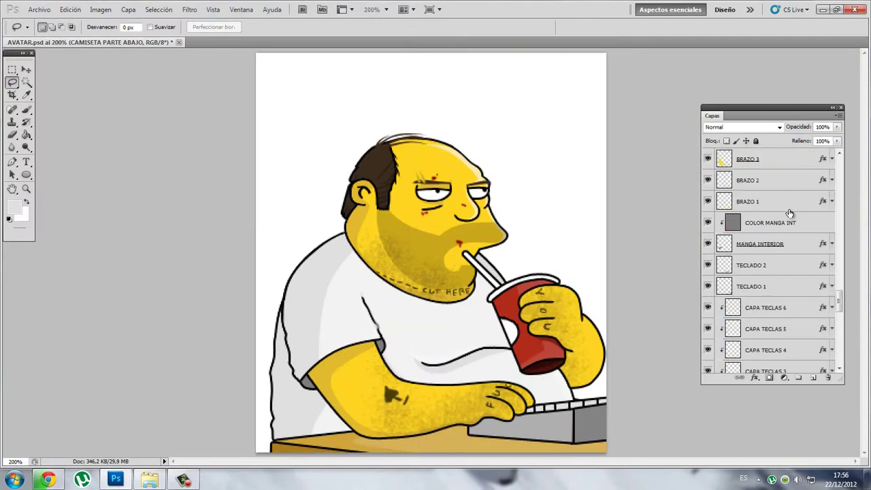
scroll(769, 258, "up", 5)
left_click(705, 202)
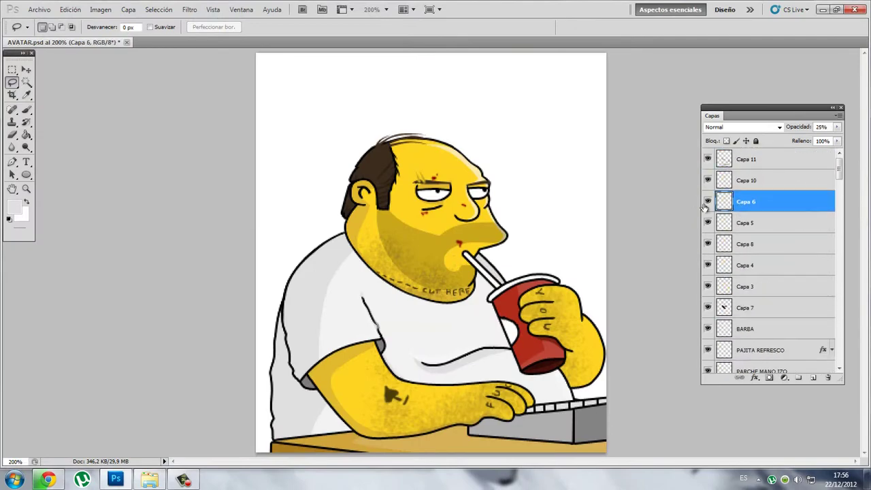
left_click(744, 243)
key("b")
key("d")
Paint a small tattoo on the cup-holding hand with brush size 71
key("ctrl+plus")
key("ctrl+plus")
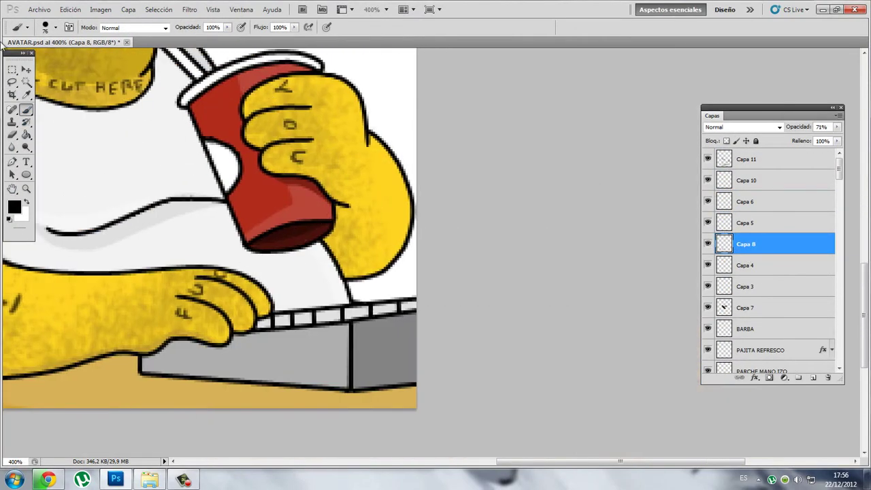
left_click(54, 27)
type("71")
key("Return")
mouse_move(335, 242)
left_mouse_down()
mouse_move(341, 218)
mouse_move(347, 242)
mouse_move(346, 234)
left_mouse_up()
key("ctrl+0")
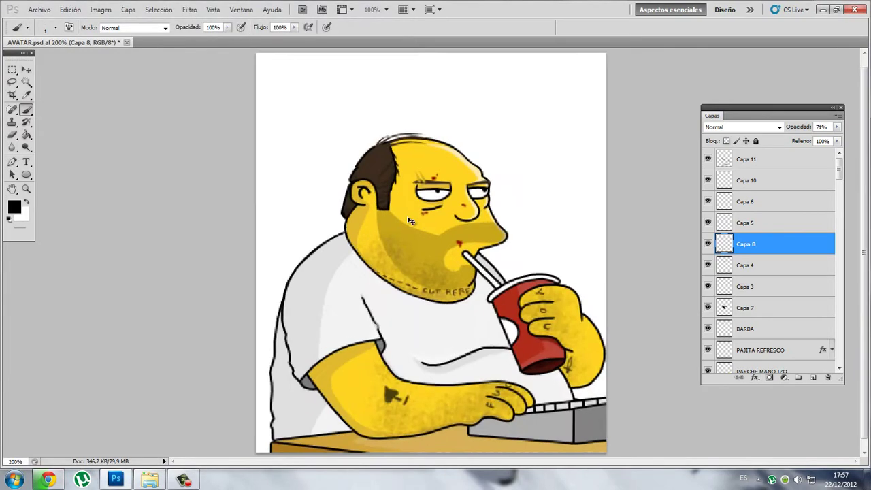
left_click(801, 165)
On a new layer, trace the sleeve-edge stain with the Pen and fill it dark green
left_click(14, 206)
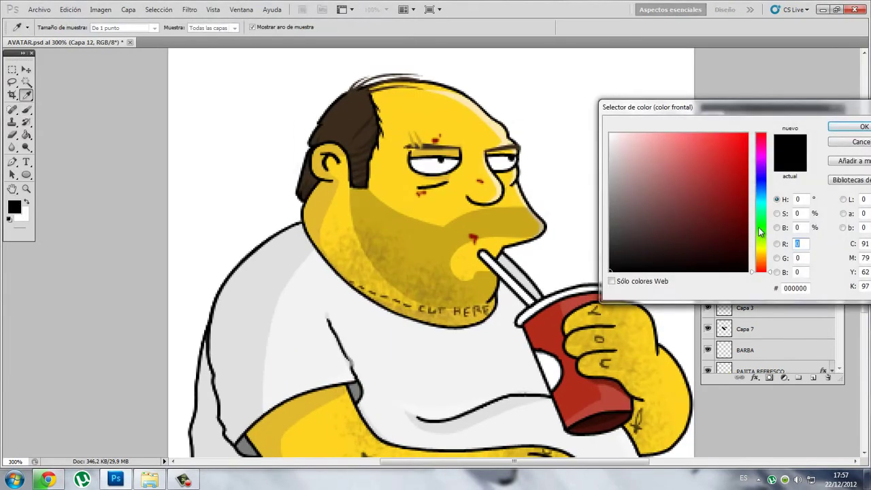
key("Return")
key("ctrl+shift+alt+n")
key("p")
scroll(373, 319, "down", 3)
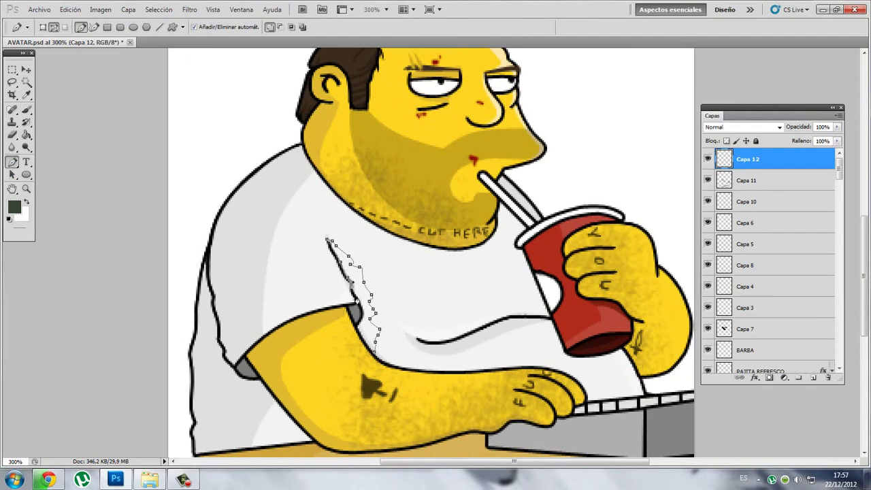
scroll(402, 282, "down", 1)
right_click(375, 243)
key("Escape")
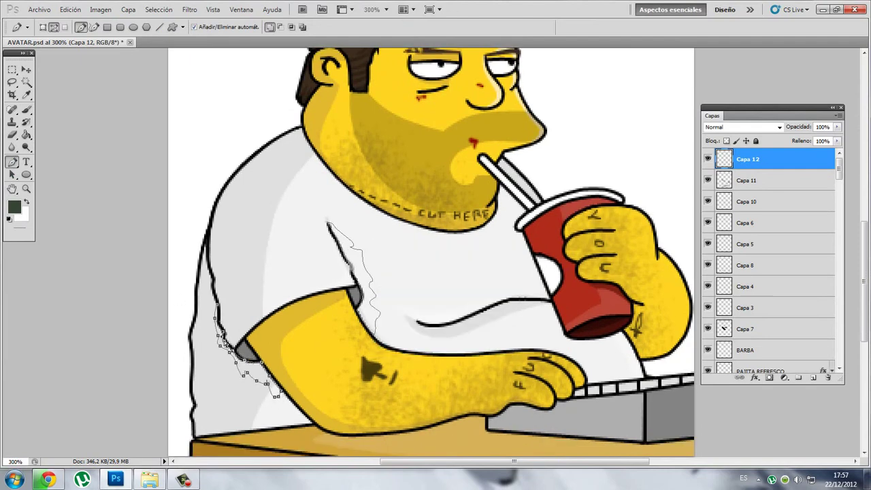
key("ctrl+Return")
key("alt+BackSpace")
key("l")
key("ctrl+d")
Desaturate the green stain with Hue/Saturation and lower its layer opacity to 25%
key("ctrl+1")
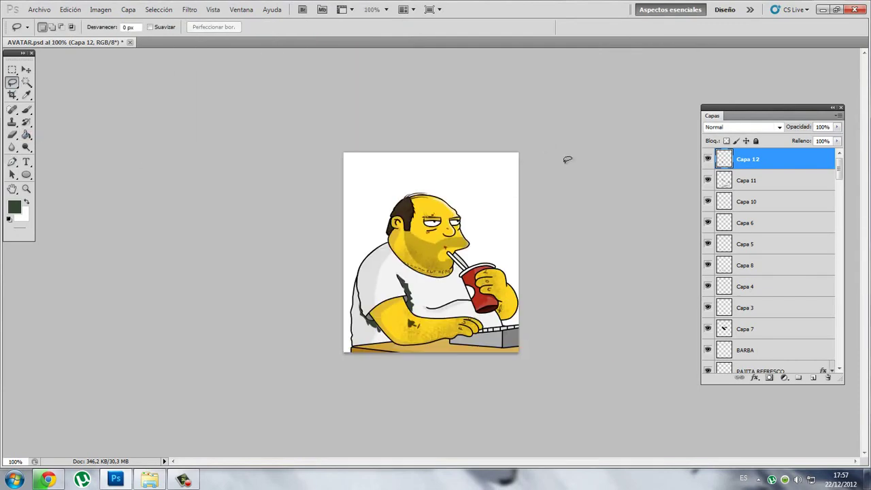
key("ctrl+u")
key("Return")
key("2")
key("5")
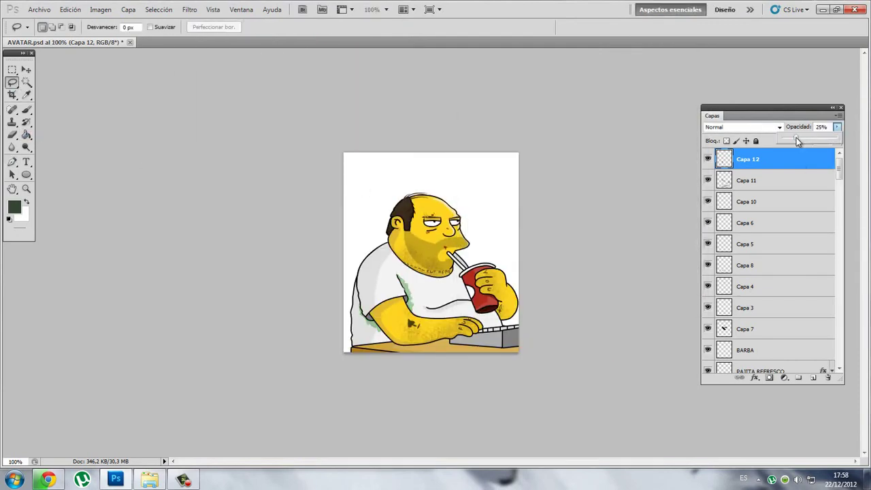
key("ctrl+u")
key("Return")
Add a new layer for blood stains and choose a brush shape
key("ctrl+shift+alt+n")
key("ctrl+plus")
key("ctrl+plus")
key("i")
left_click(472, 201)
Paint red blood splatters across the shirt chest with the splatter brush
key("b")
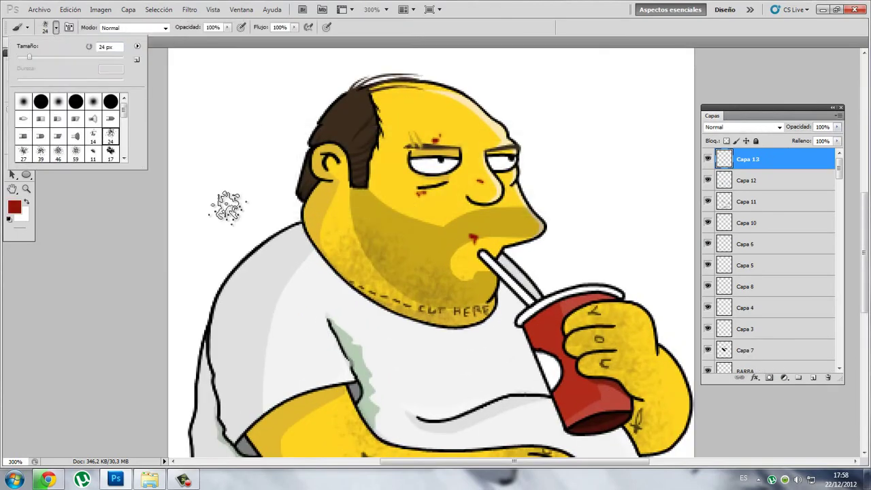
left_click_drag(453, 375, 486, 361)
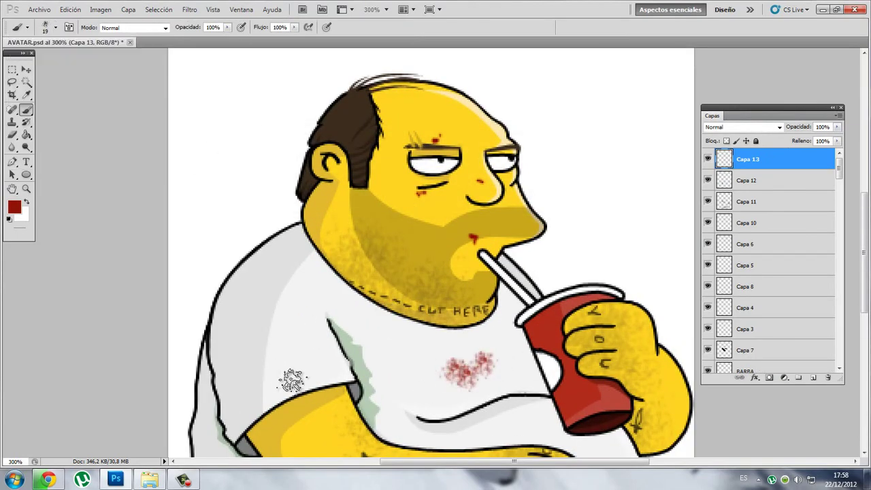
left_click_drag(377, 327, 394, 334)
scroll(381, 326, "down", 3)
left_click_drag(316, 320, 343, 330)
Paint brown dirt marks on the shirt's left side, lower left, and right of the arm
left_click(14, 207)
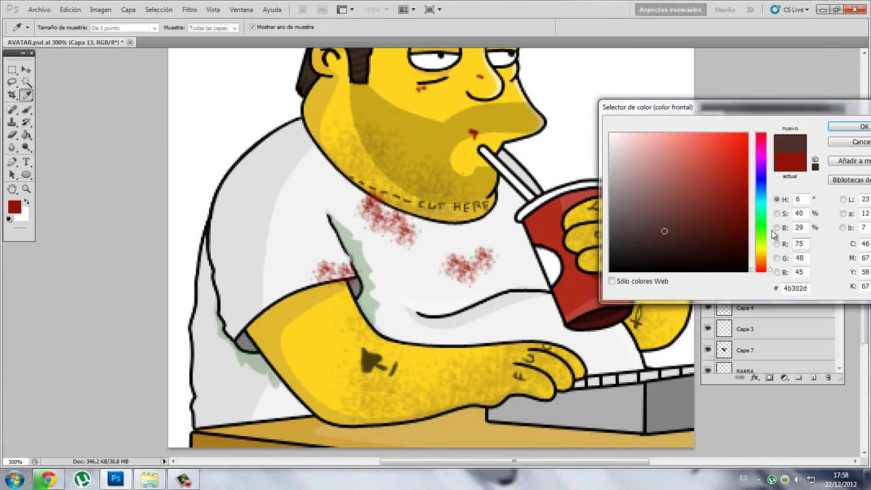
key("Return")
left_click_drag(231, 327, 231, 242)
left_click_drag(269, 381, 245, 412)
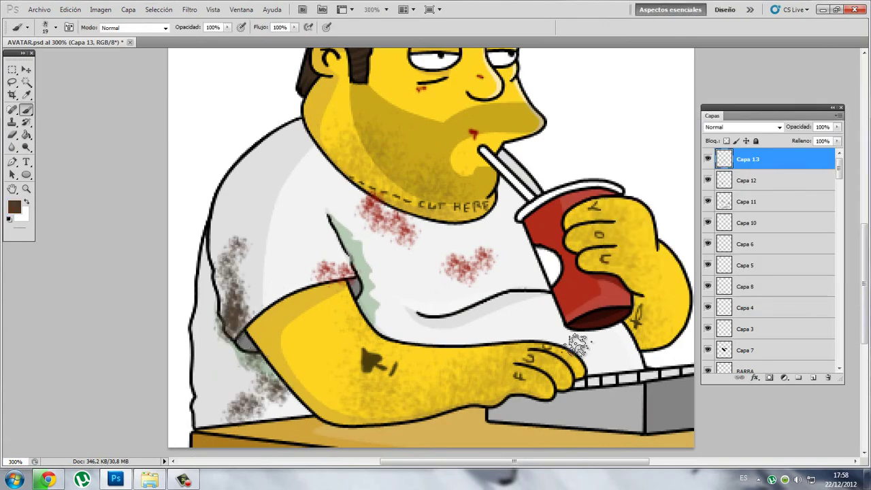
left_click_drag(578, 347, 516, 331)
Soften the red and brown stains with a Gaussian Blur
key("ctrl+minus")
key("ctrl+minus")
left_click(189, 10)
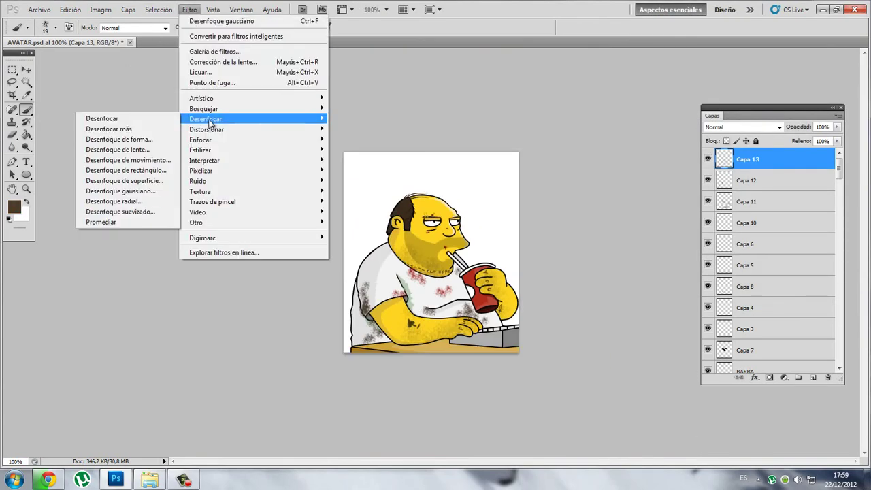
left_click(102, 192)
key("Return")
key("ctrl+plus")
key("ctrl+plus")
Lightly erase the stains below CUT HERE, near the left elbow, and on the right
key("b")
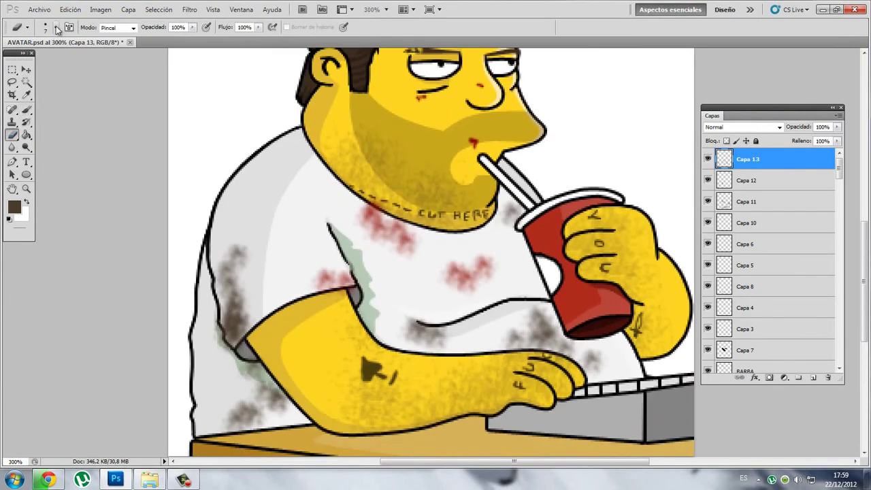
key("Return")
left_click_drag(380, 245, 411, 231)
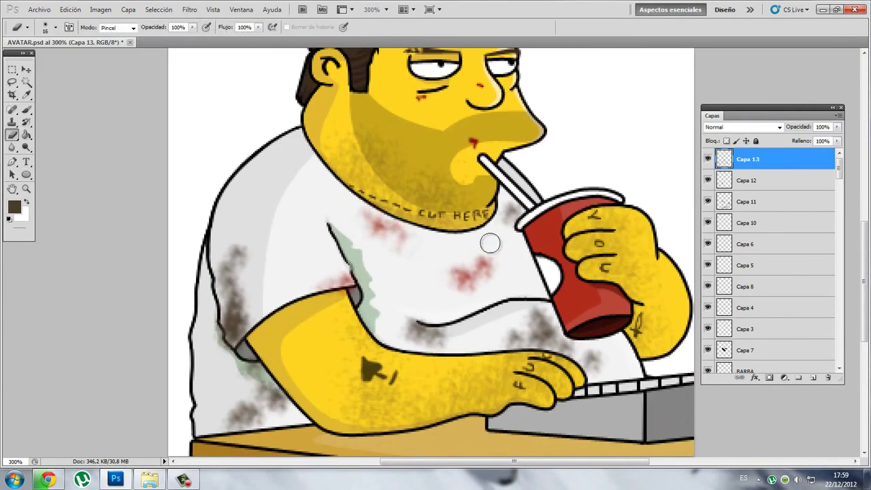
left_click_drag(246, 325, 216, 309)
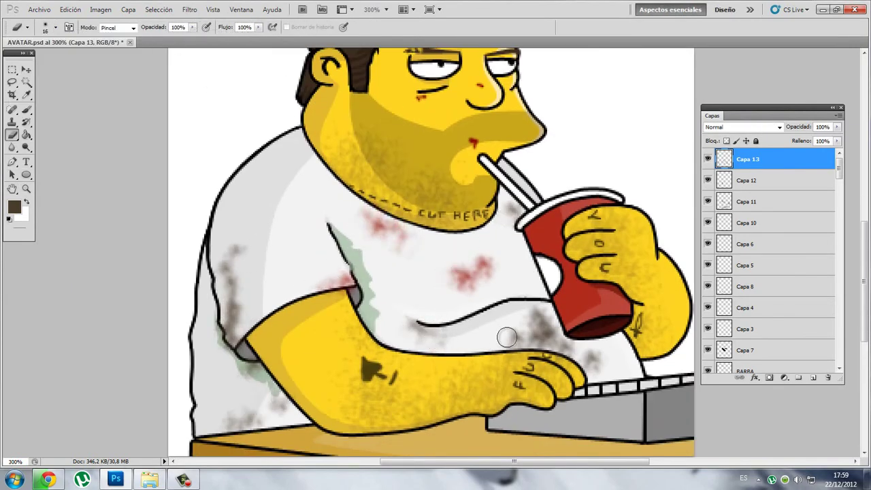
left_click_drag(506, 337, 537, 307)
key("ctrl+minus")
key("ctrl+minus")
key("ctrl+u")
On Capa 12, lower Lightness to -33, reduce Saturation slightly, and set opacity to 24%
left_click(666, 147)
left_click(837, 127)
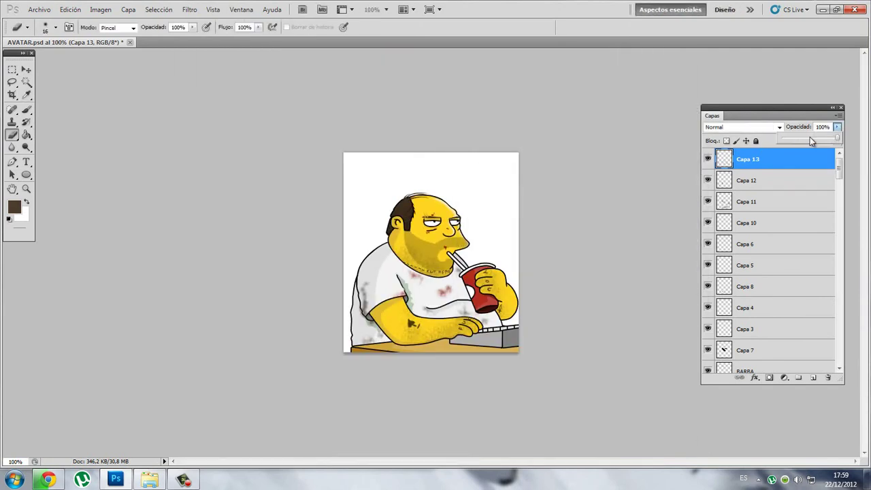
left_click(755, 180)
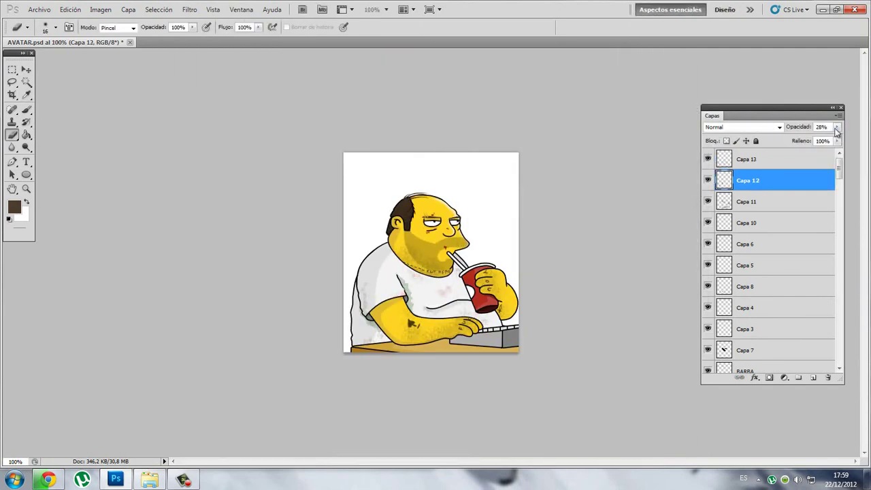
key("l")
key("ctrl+u")
left_click_drag(549, 244, 539, 224)
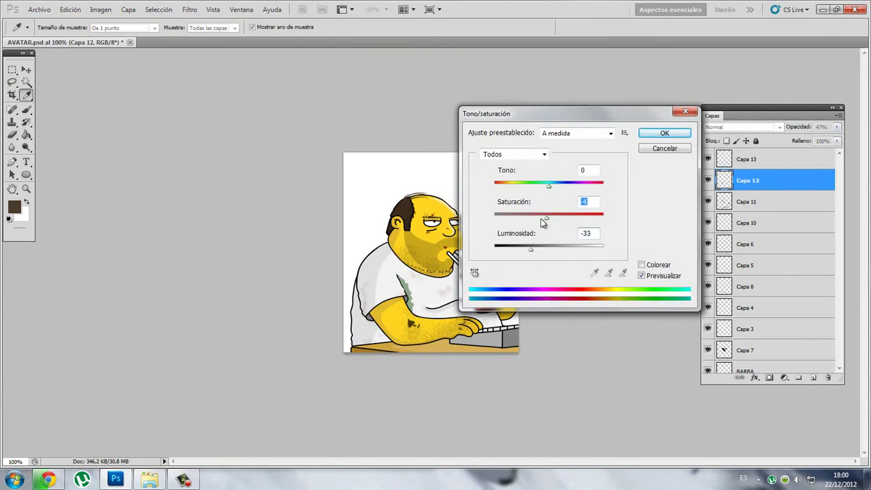
key("Escape")
left_click_drag(837, 127, 828, 136)
key("ctrl+plus")
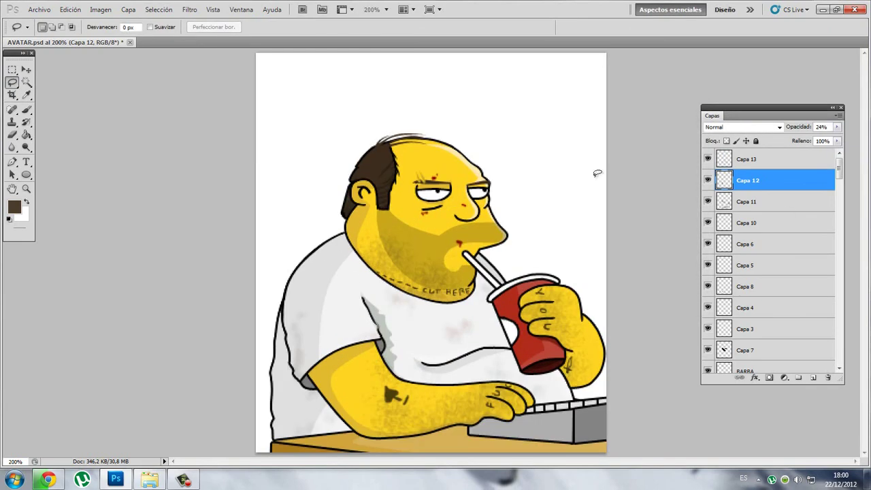